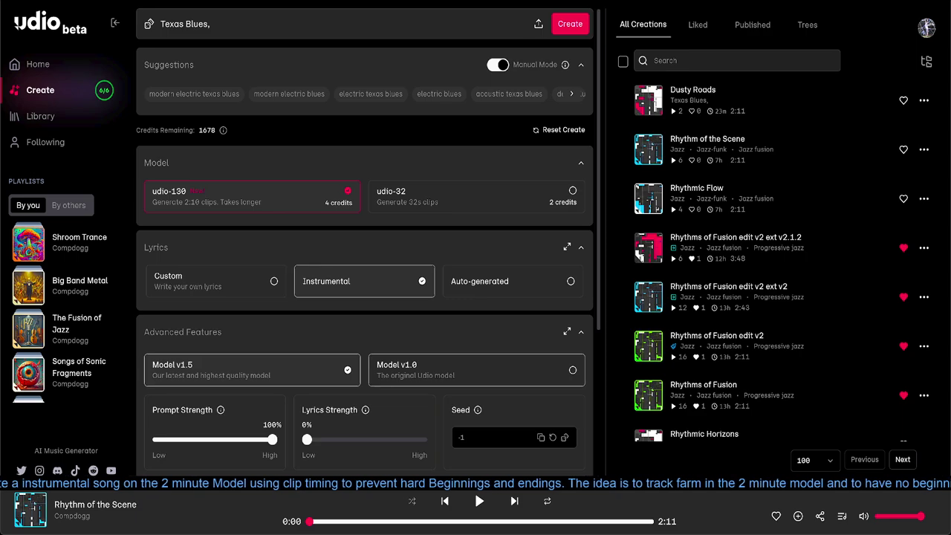
Review the model, lyrics and advanced feature settings for the Texas Blues prompt, including clip timing and generation quality.
scroll(364, 238, "down", 2)
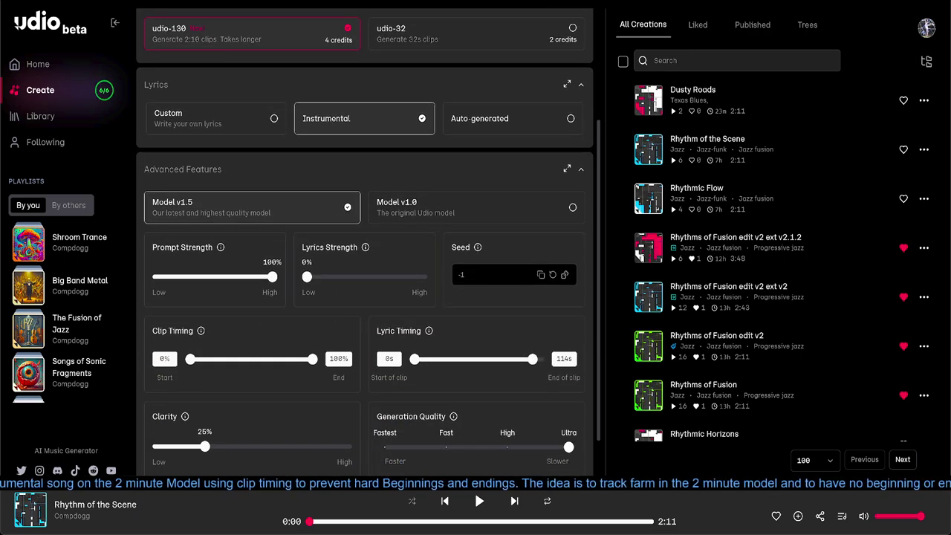
mouse_move(201, 331)
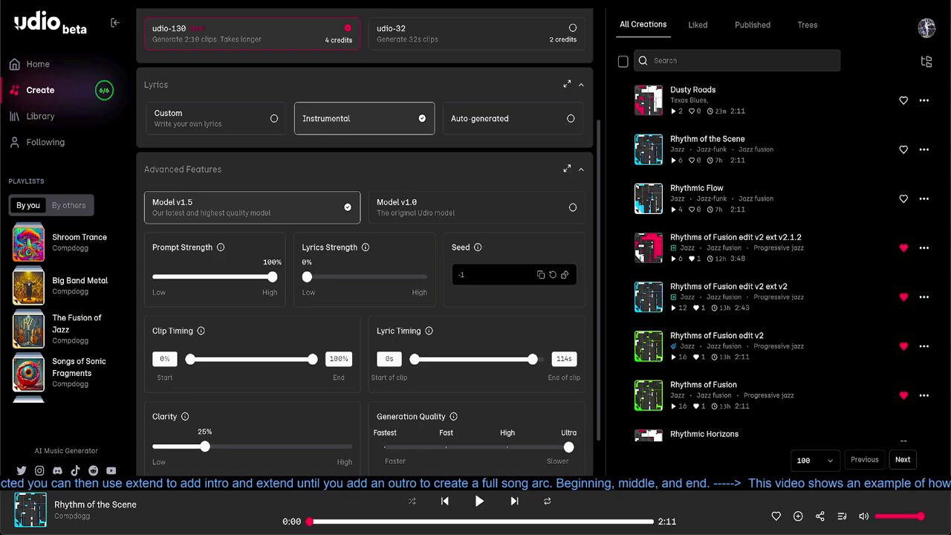
scroll(282, 100, "up", 3)
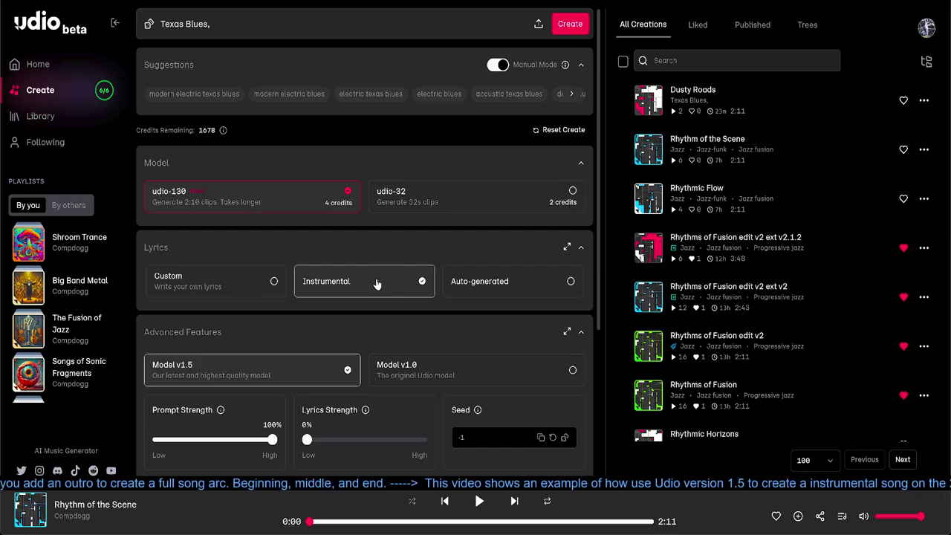
scroll(378, 284, "down", 3)
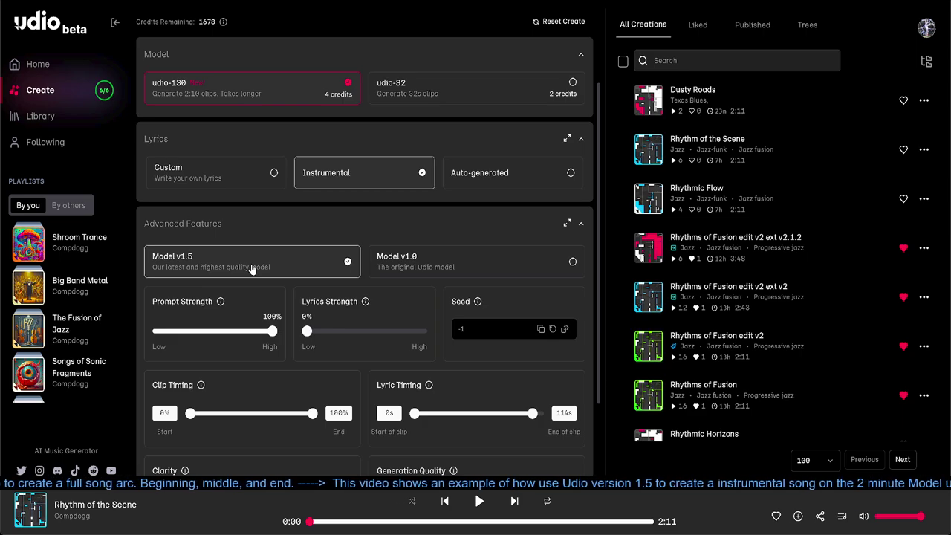
scroll(269, 245, "down", 3)
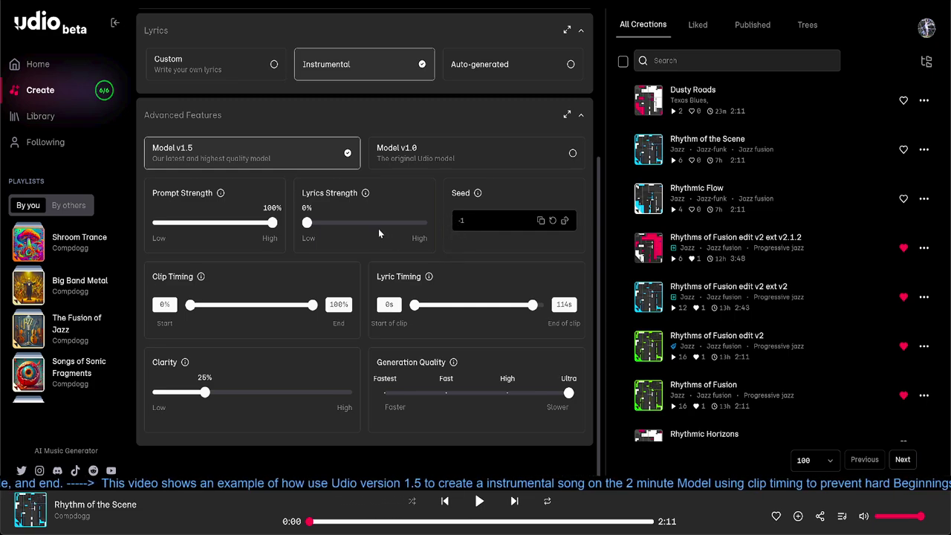
scroll(290, 253, "down", 1)
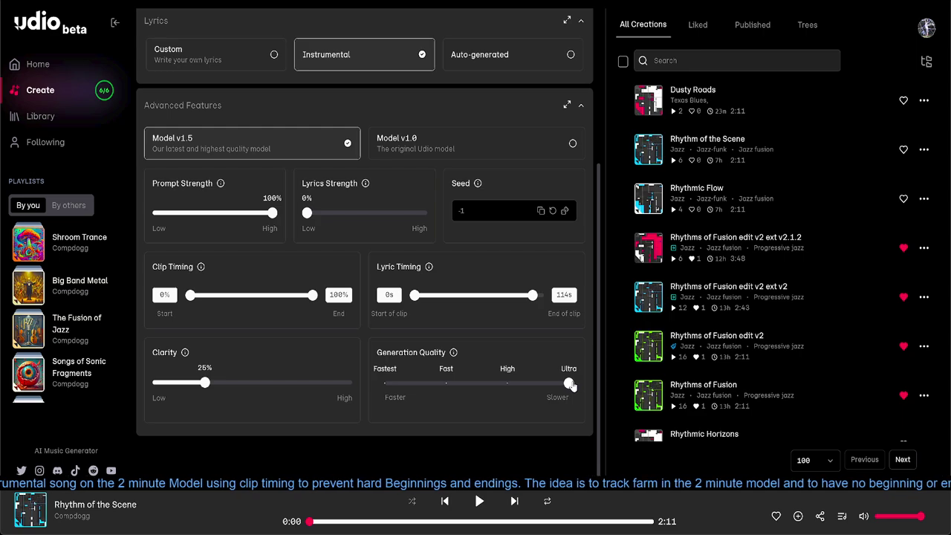
scroll(349, 155, "up", 3)
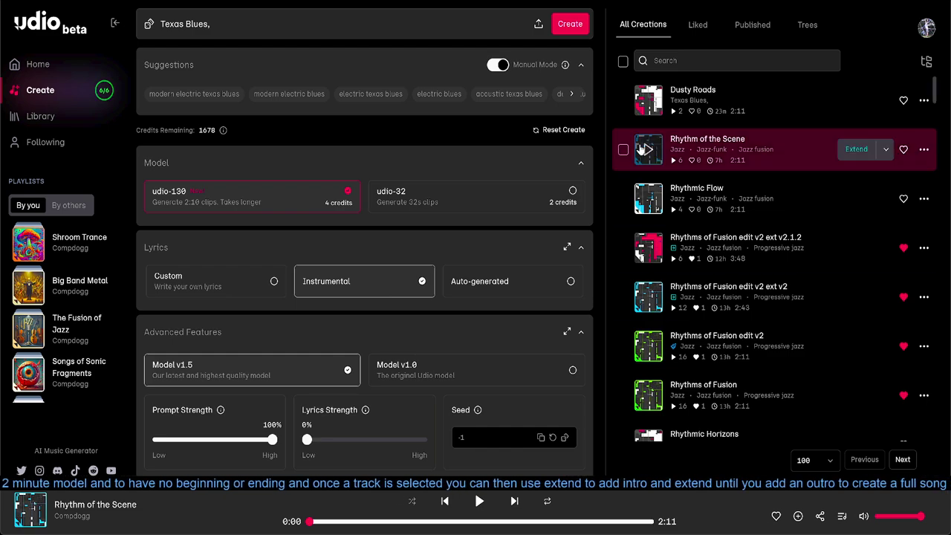
Play the existing Dusty Roads track to hear how it begins and ends, and pause it near the end.
left_click(648, 101)
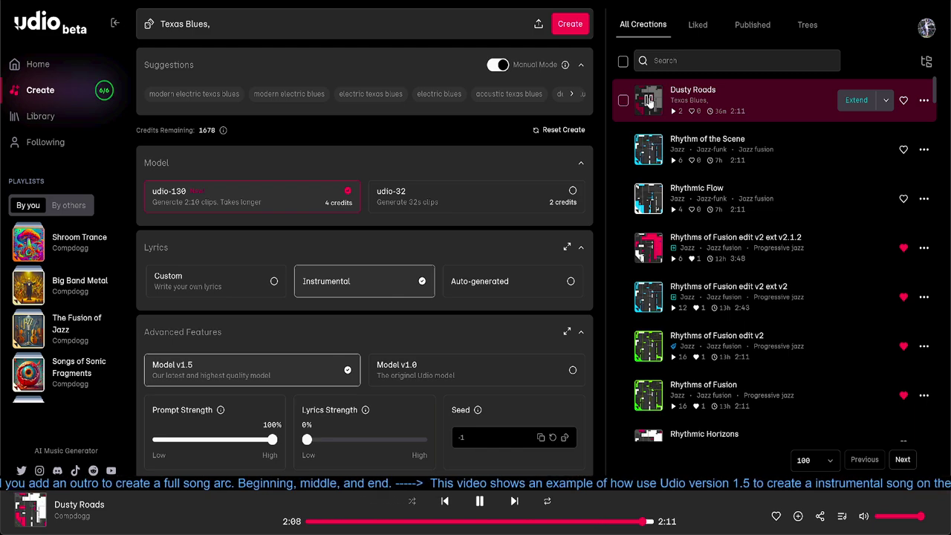
left_click(478, 496)
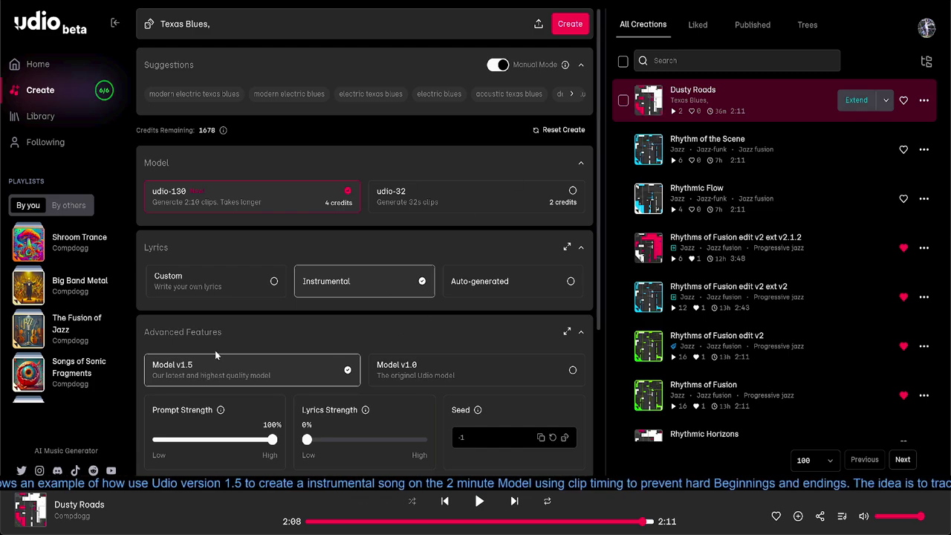
Set the clip timing end to 80% and generate the Texas Blues instrumental with the udio-130 model.
scroll(269, 423, "down", 2)
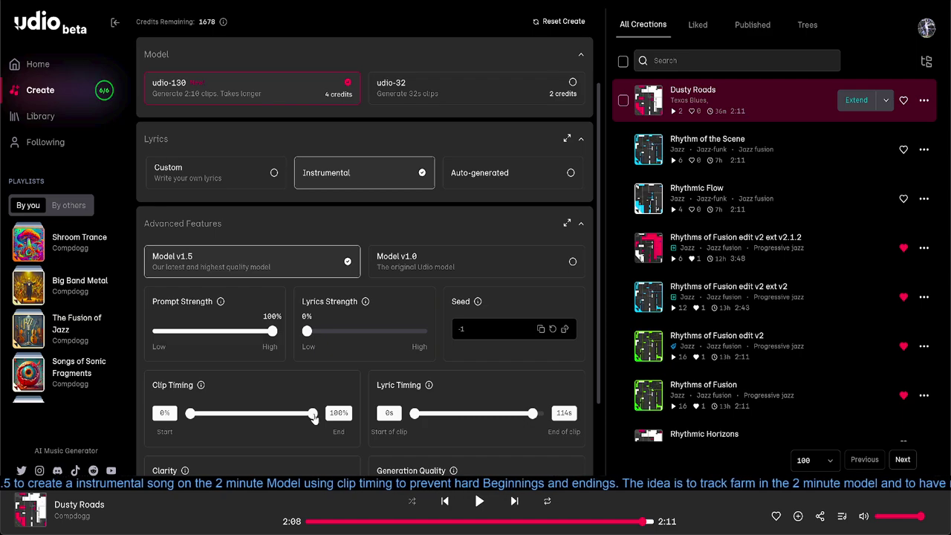
scroll(245, 195, "up", 3)
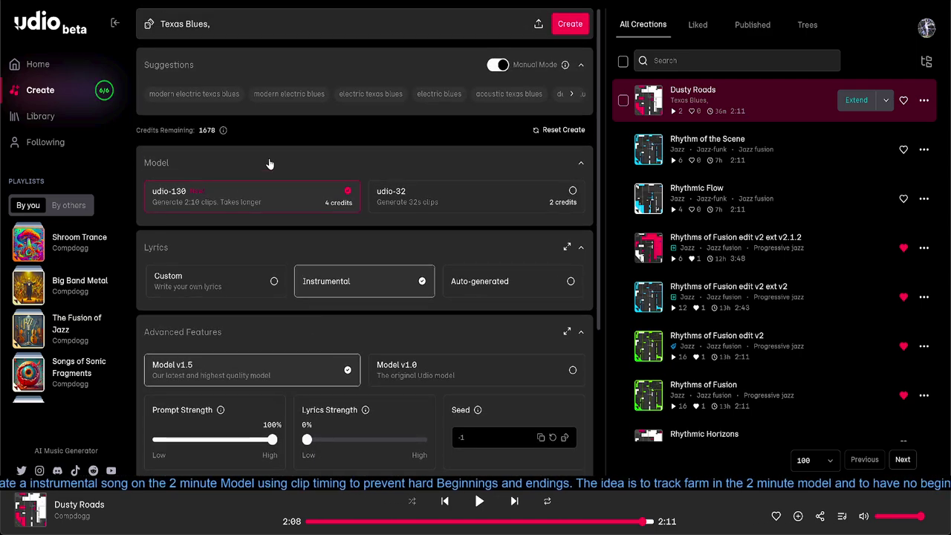
scroll(272, 164, "down", 3)
scroll(341, 126, "up", 3)
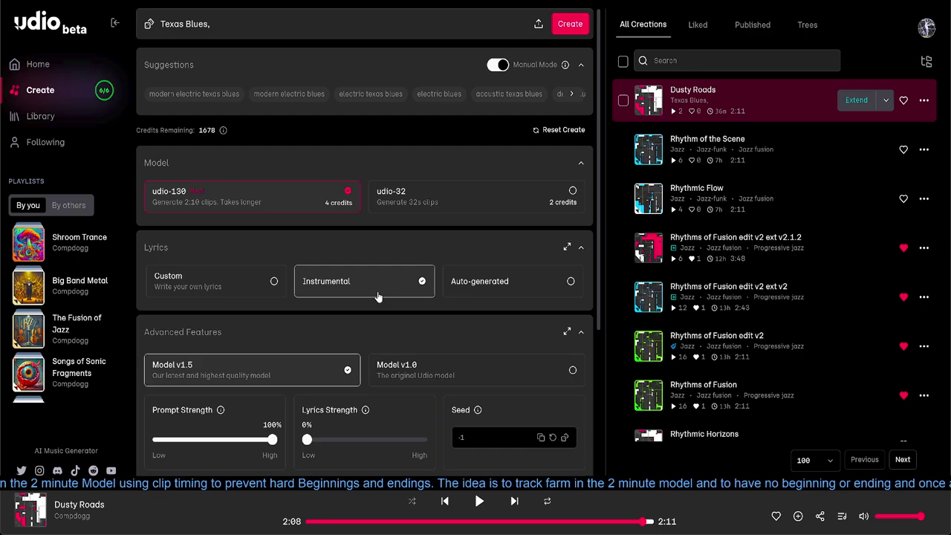
scroll(372, 293, "down", 3)
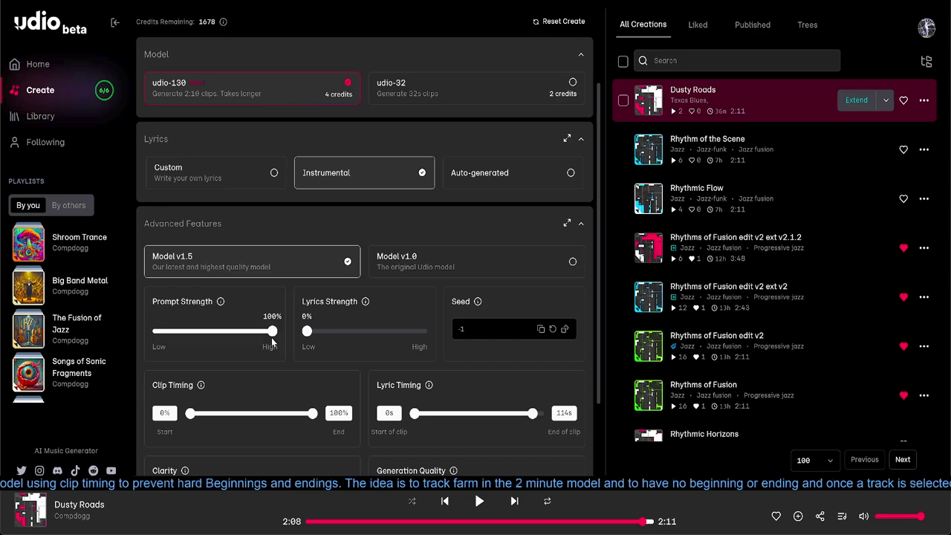
scroll(267, 340, "down", 3)
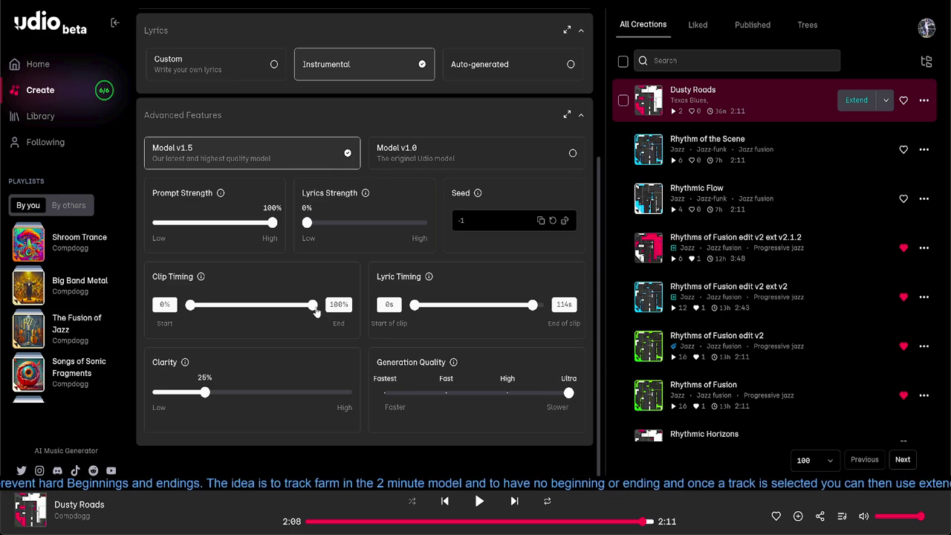
left_click_drag(321, 310, 291, 312)
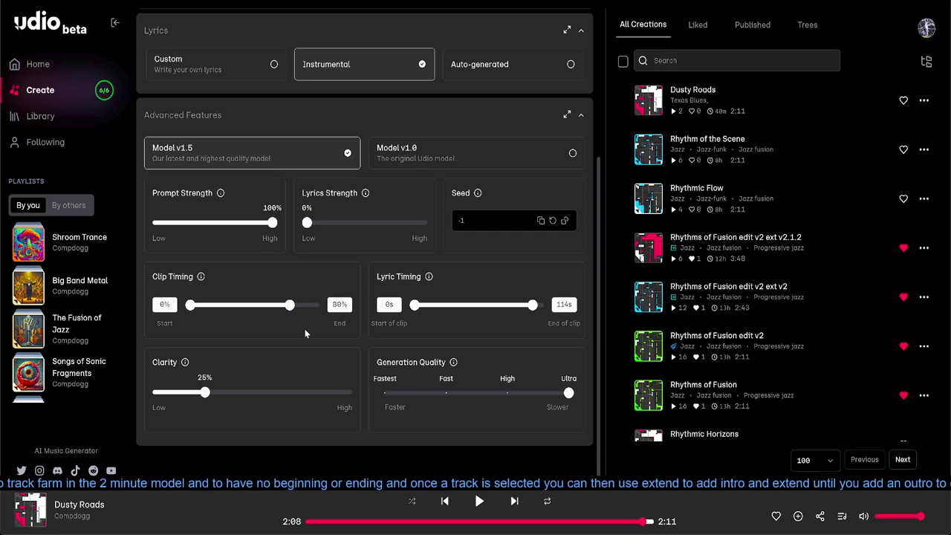
scroll(305, 326, "up", 3)
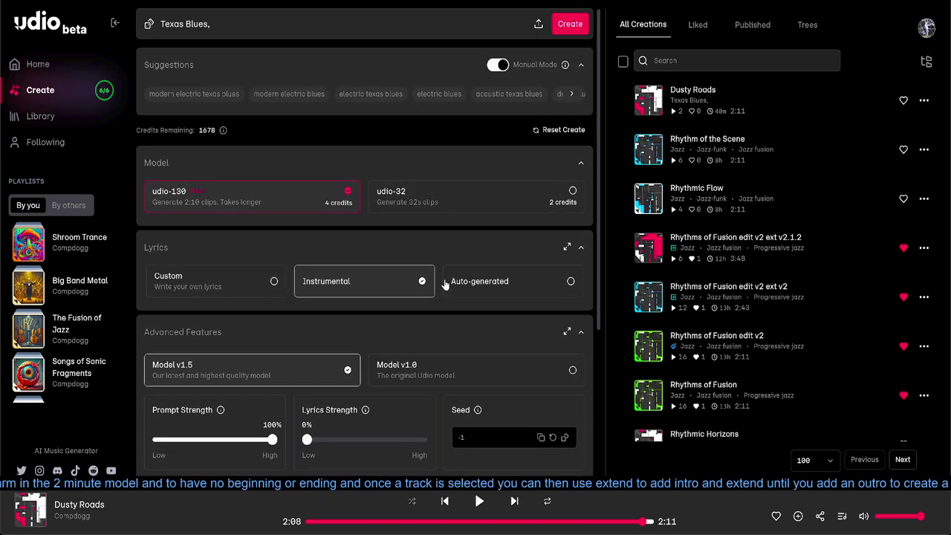
left_click(569, 28)
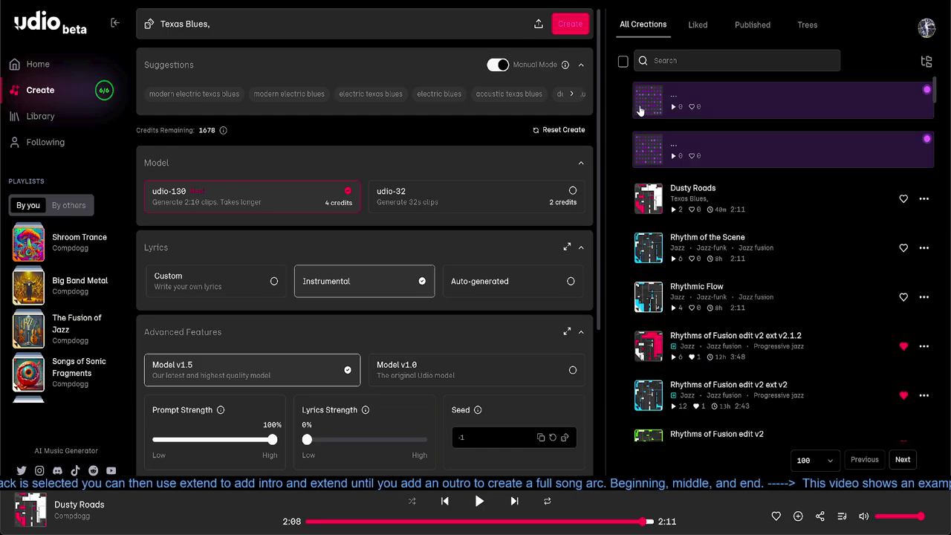
Check the clip timing, clarity and generation quality settings used for the Texas Blues generation.
scroll(465, 257, "down", 3)
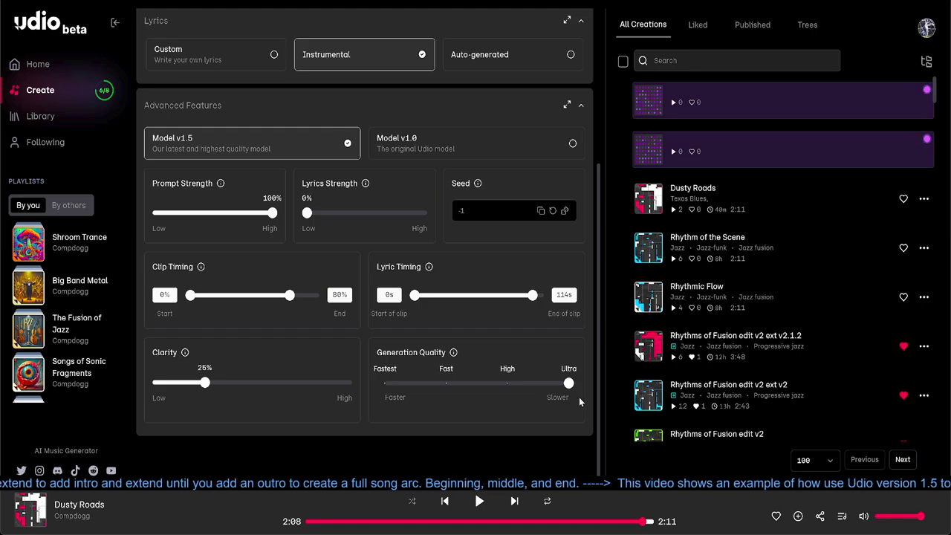
scroll(565, 368, "up", 3)
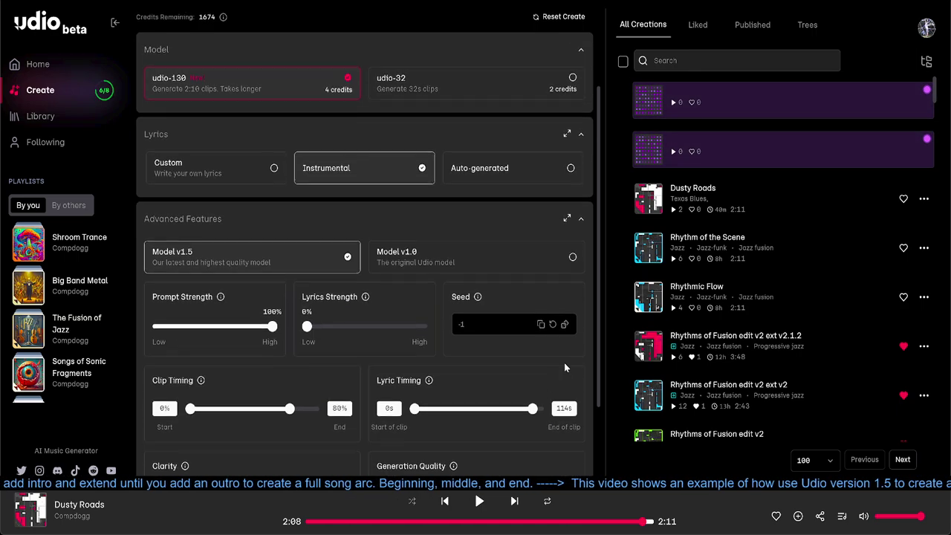
scroll(565, 366, "up", 3)
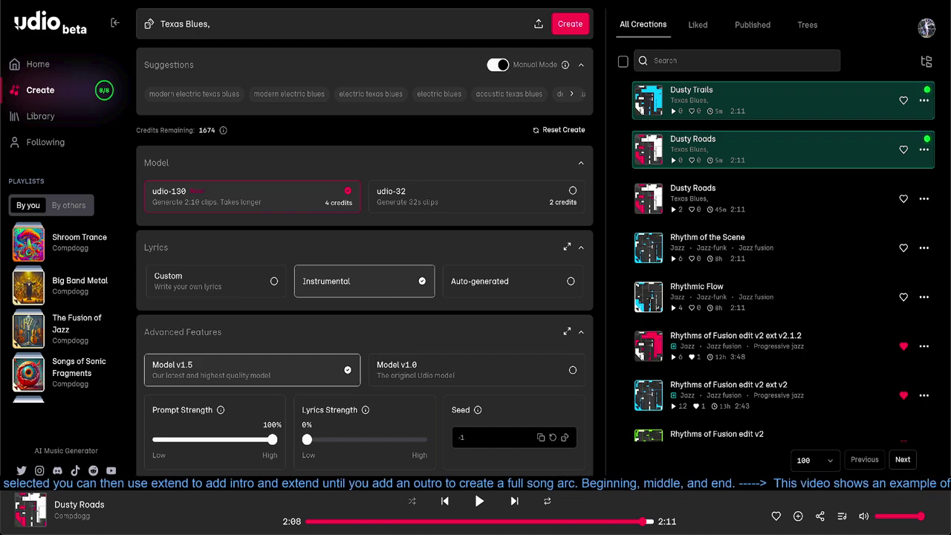
mouse_move(639, 98)
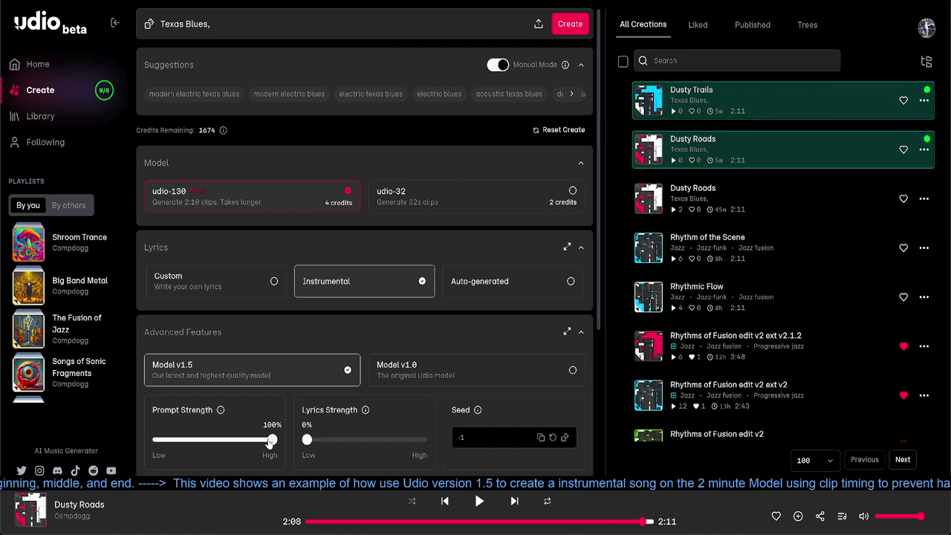
scroll(265, 420, "down", 1)
scroll(266, 420, "down", 3)
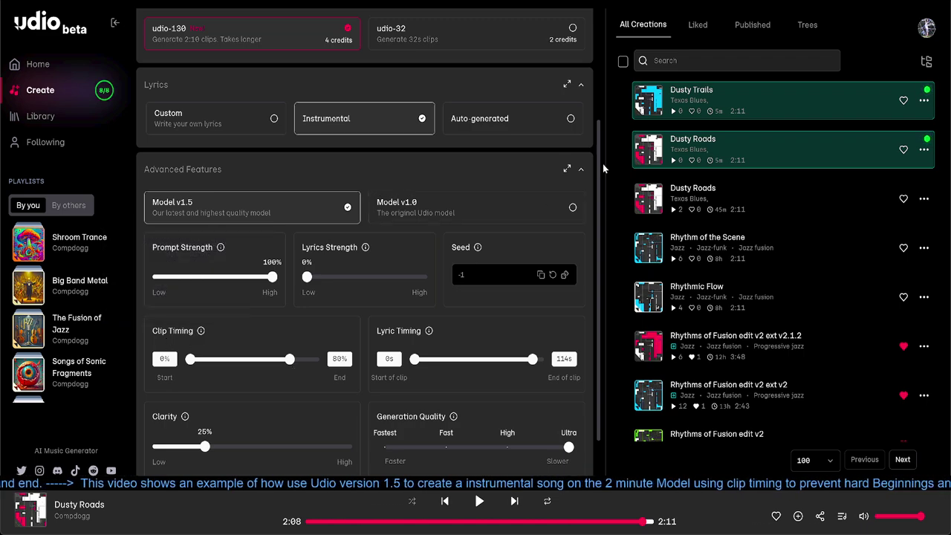
Play the new Dusty Trails track, skip ahead to its final part, and pause playback once it ends.
left_click(648, 105)
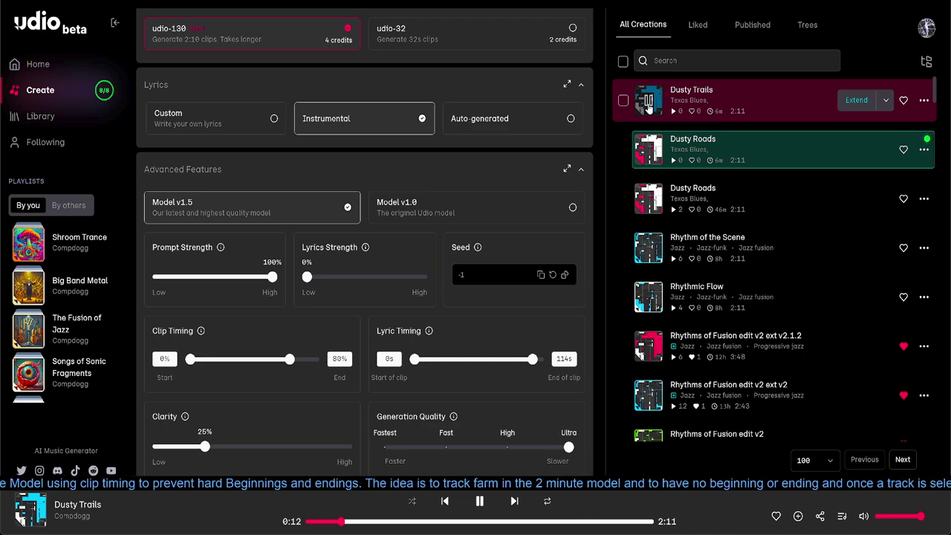
left_click(588, 523)
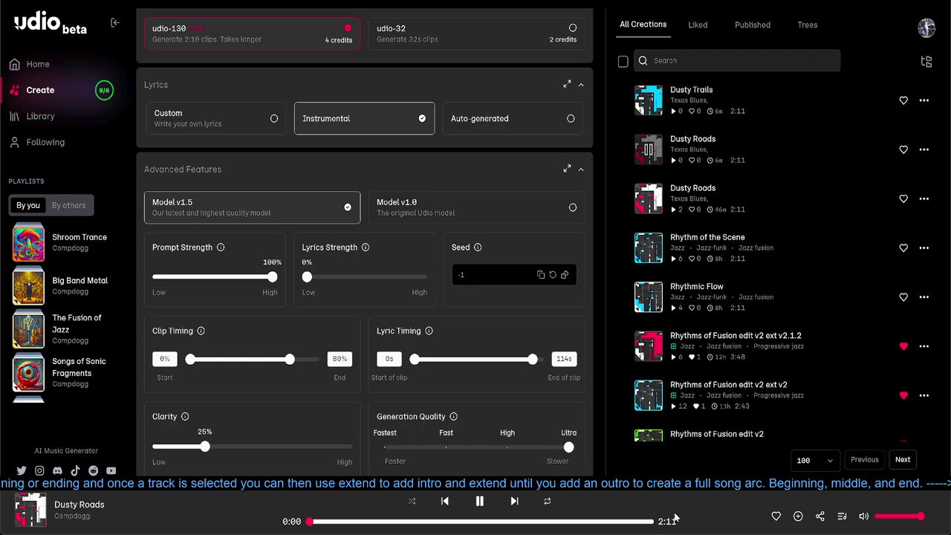
mouse_move(646, 160)
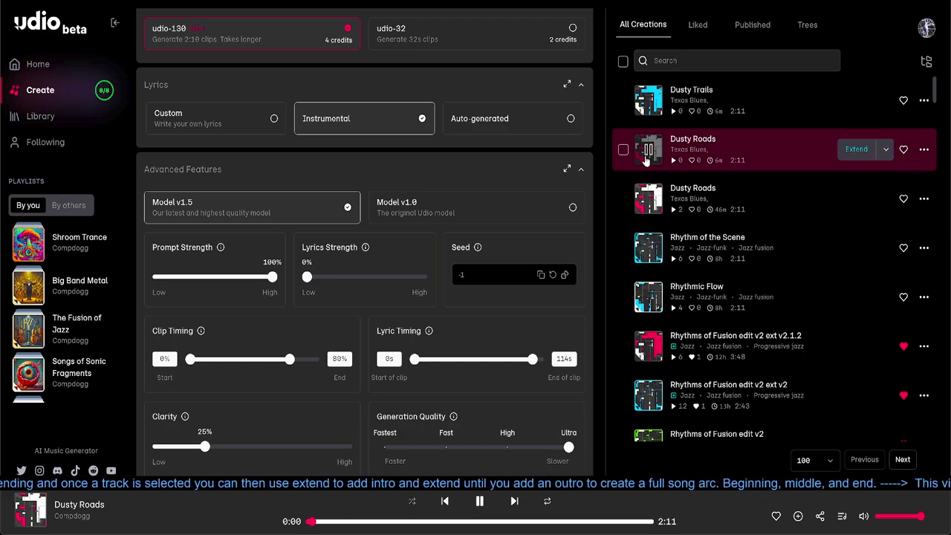
left_click(646, 160)
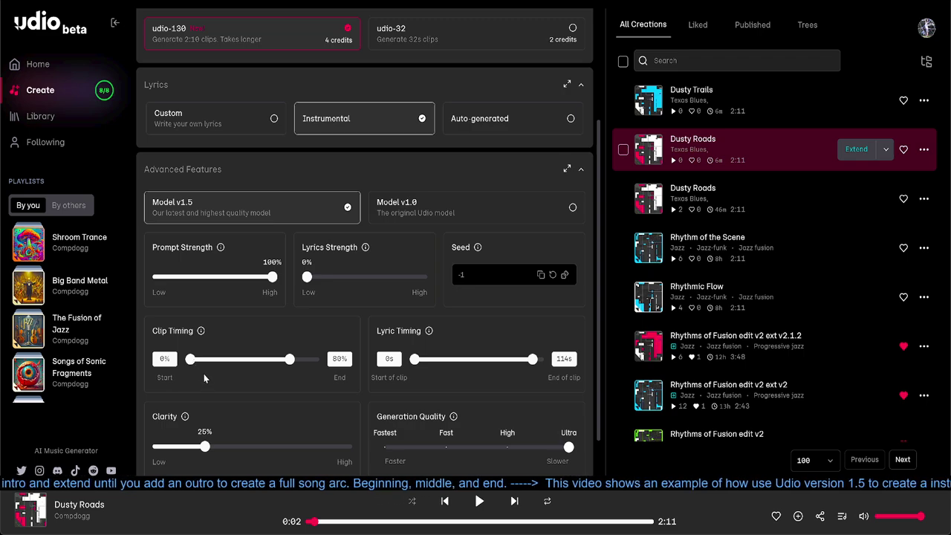
Set the clip timing start to 10% and generate the Texas Blues instrumental again.
left_click_drag(191, 359, 199, 362)
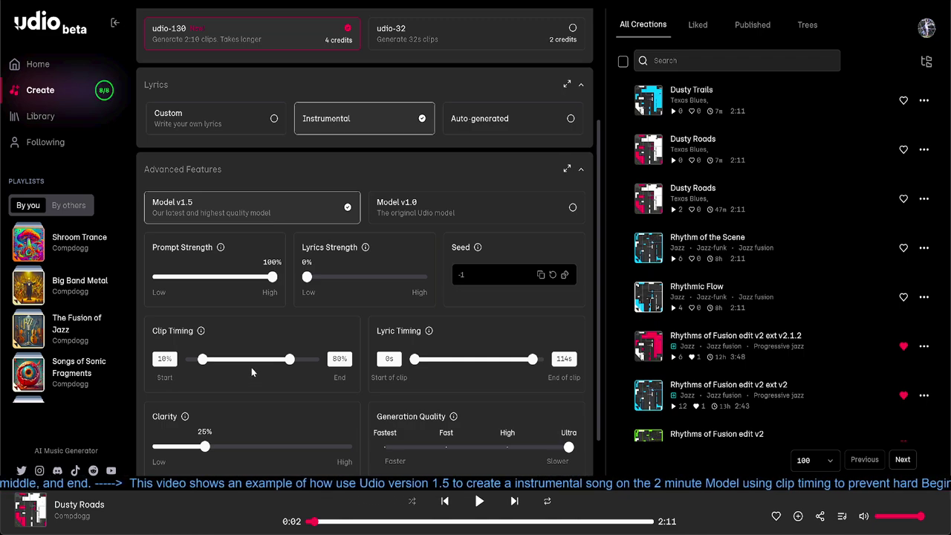
scroll(521, 87, "up", 3)
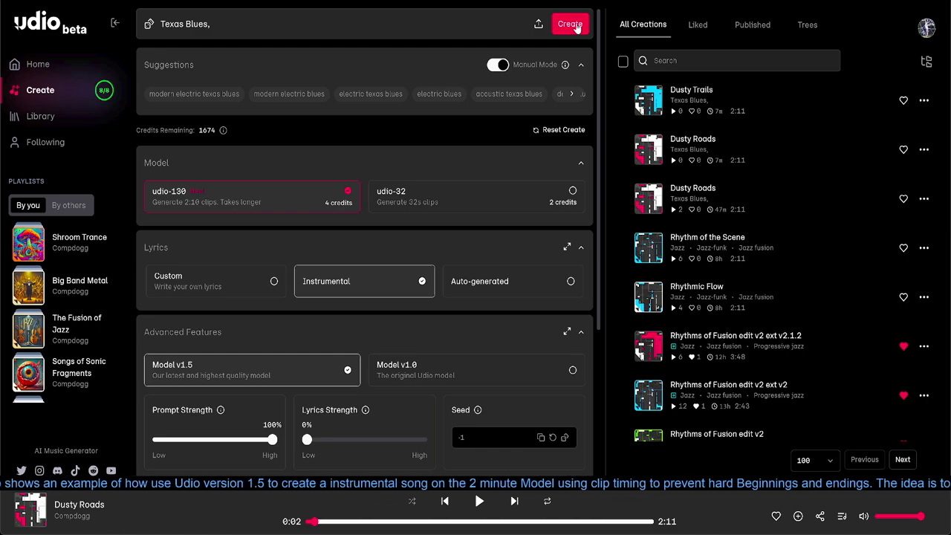
mouse_move(656, 238)
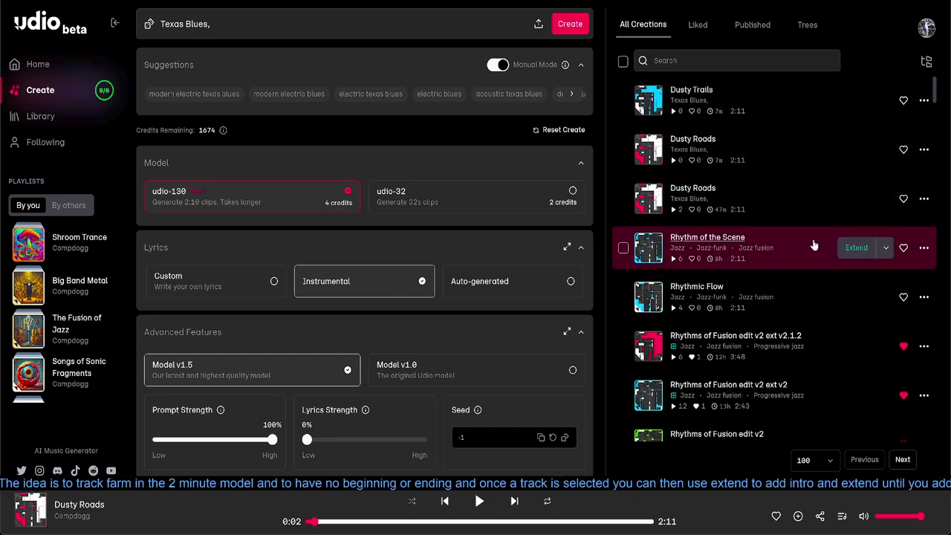
scroll(309, 369, "down", 2)
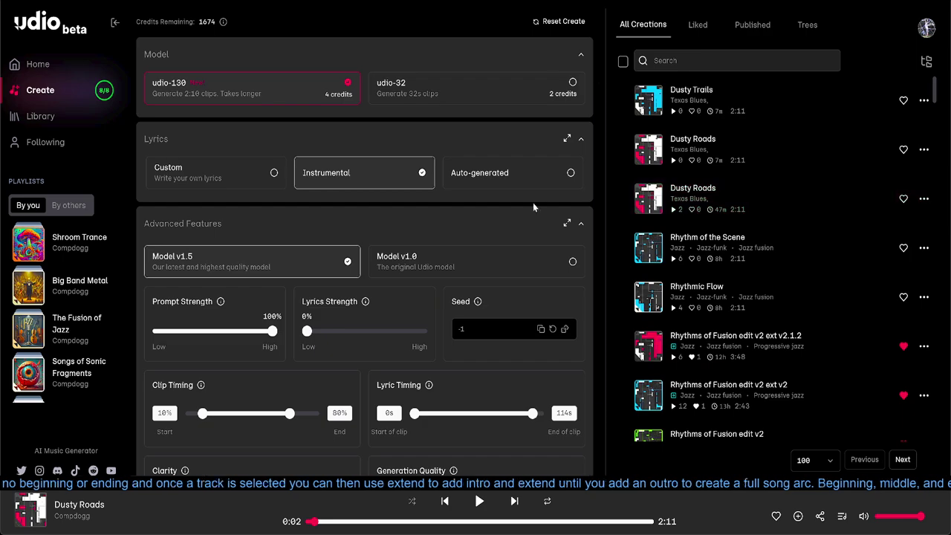
scroll(533, 203, "up", 2)
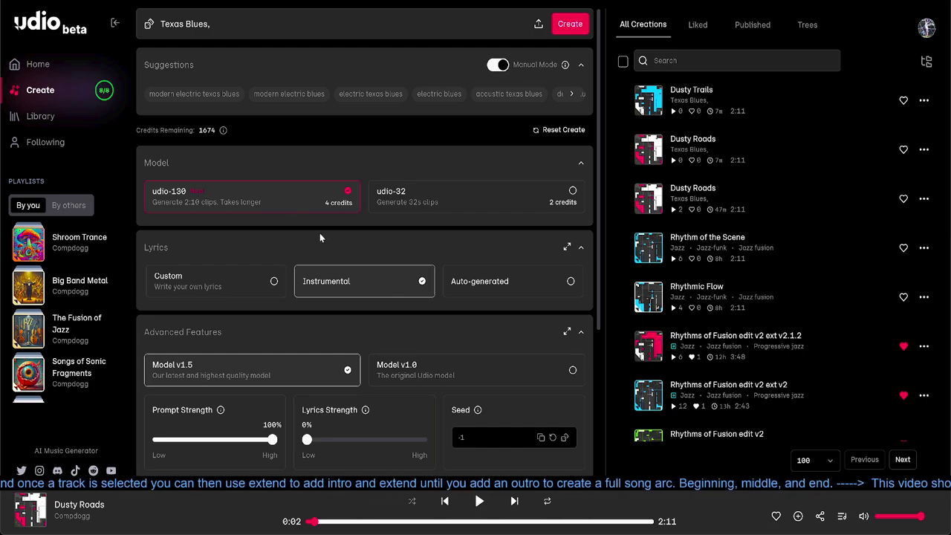
scroll(348, 376, "down", 2)
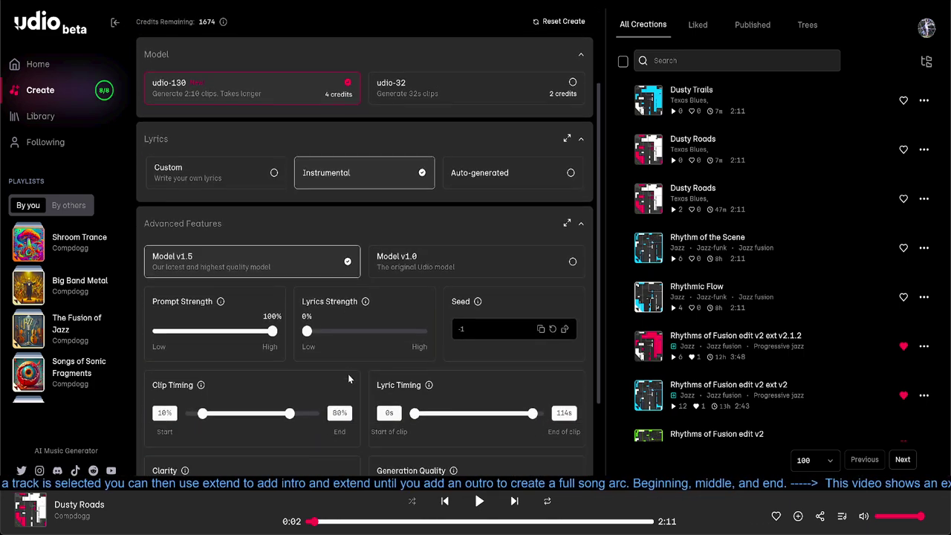
scroll(420, 353, "down", 2)
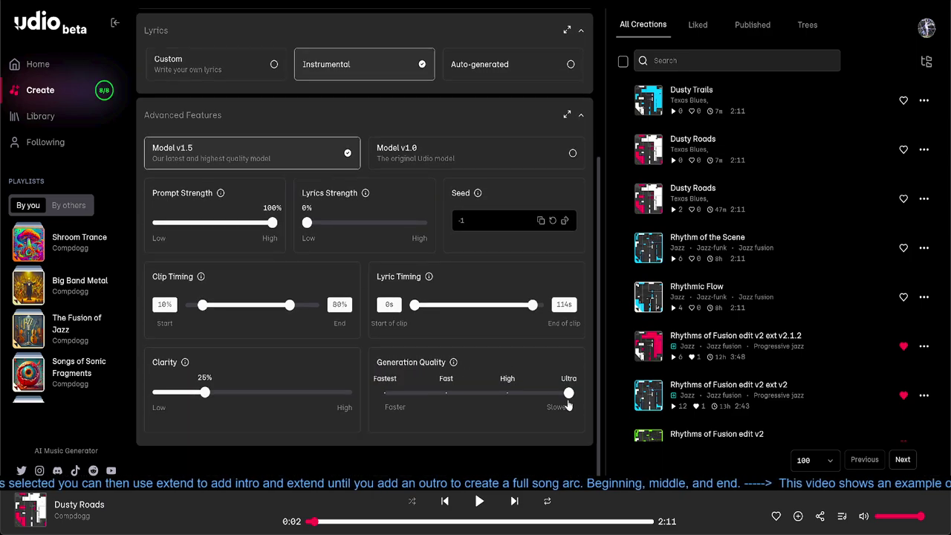
scroll(557, 305, "up", 4)
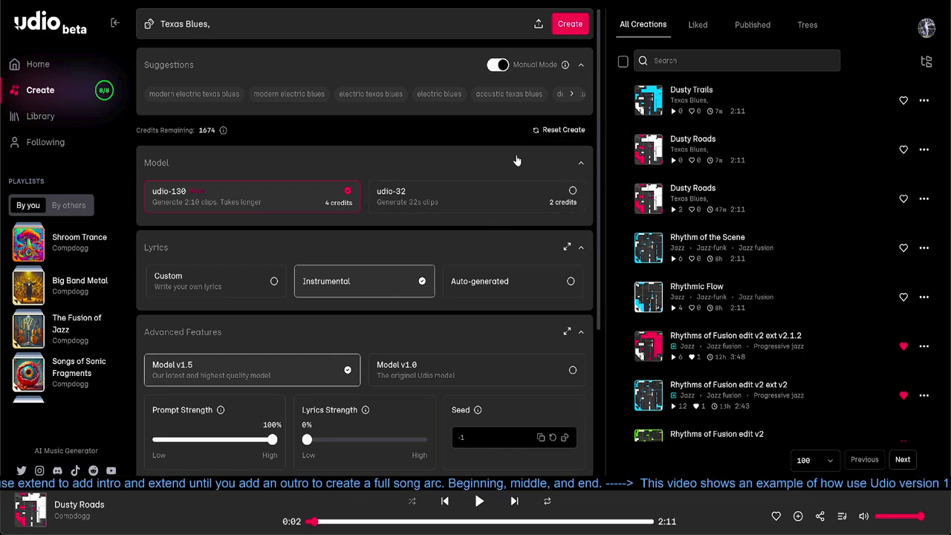
left_click(568, 27)
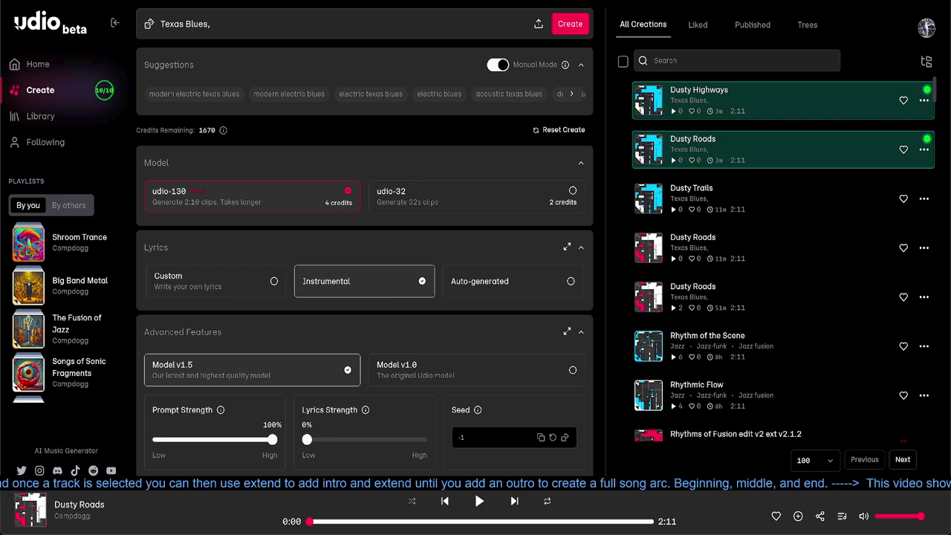
Play the new Dusty Highways track, skip ahead to its later part, and pause playback once it ends.
mouse_move(647, 107)
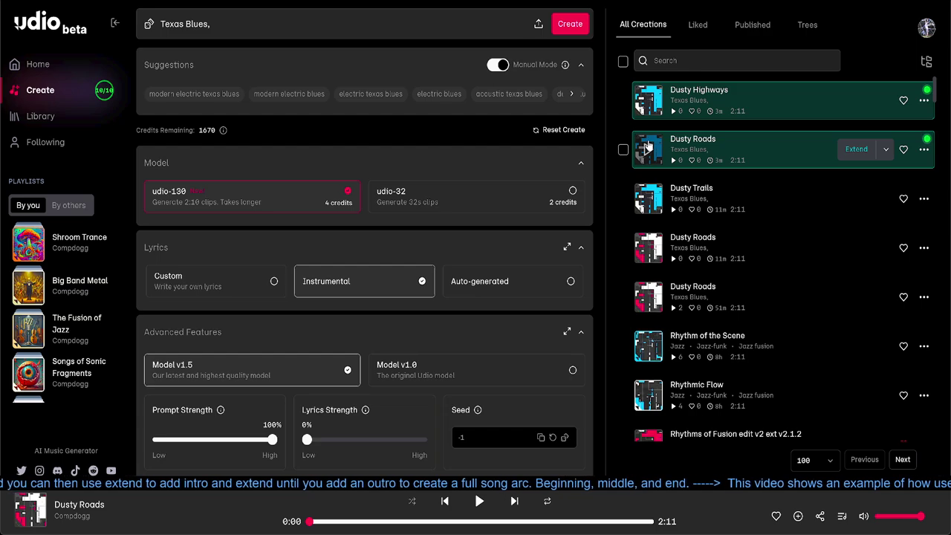
scroll(321, 330, "down", 2)
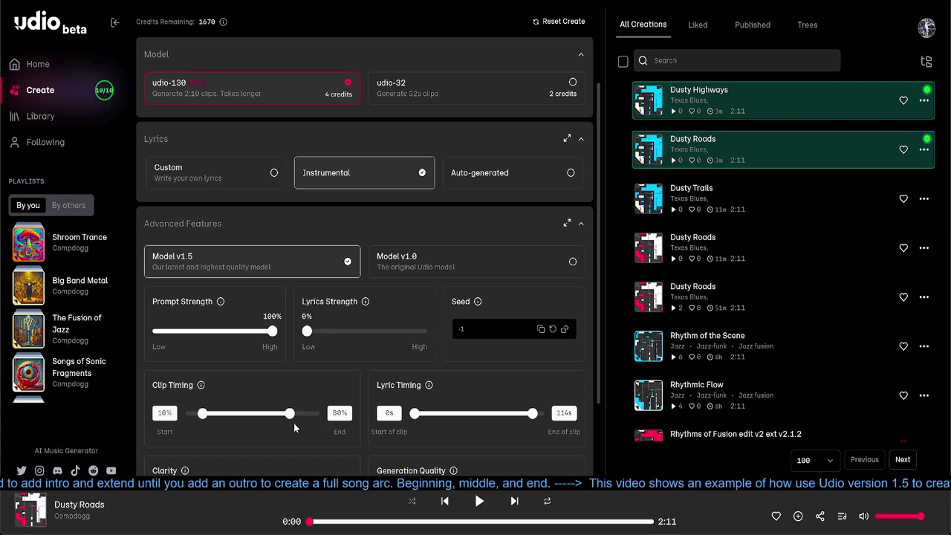
left_click(649, 101)
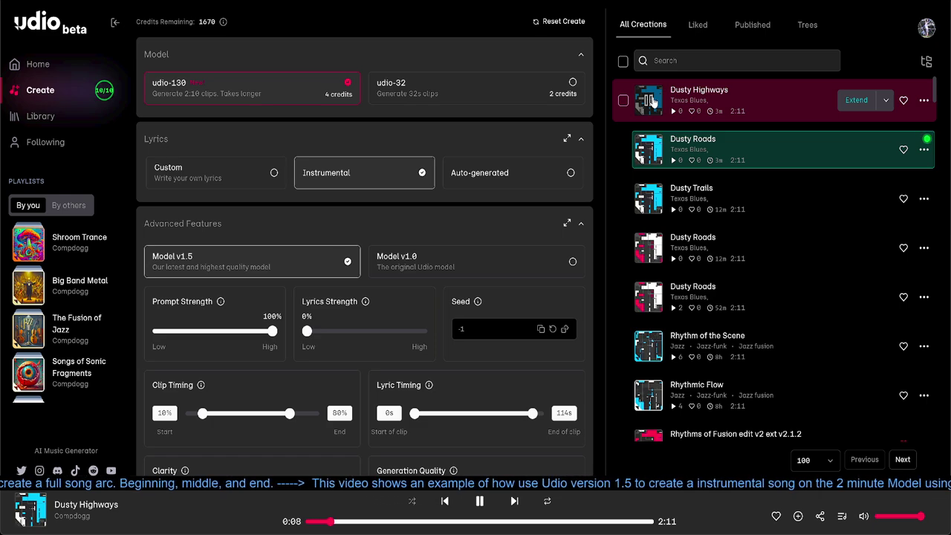
left_click(578, 523)
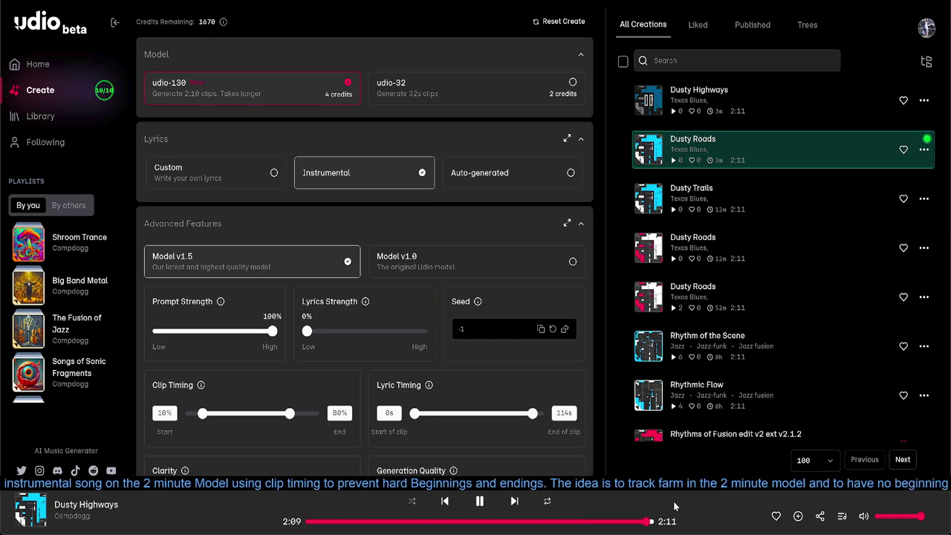
left_click(479, 502)
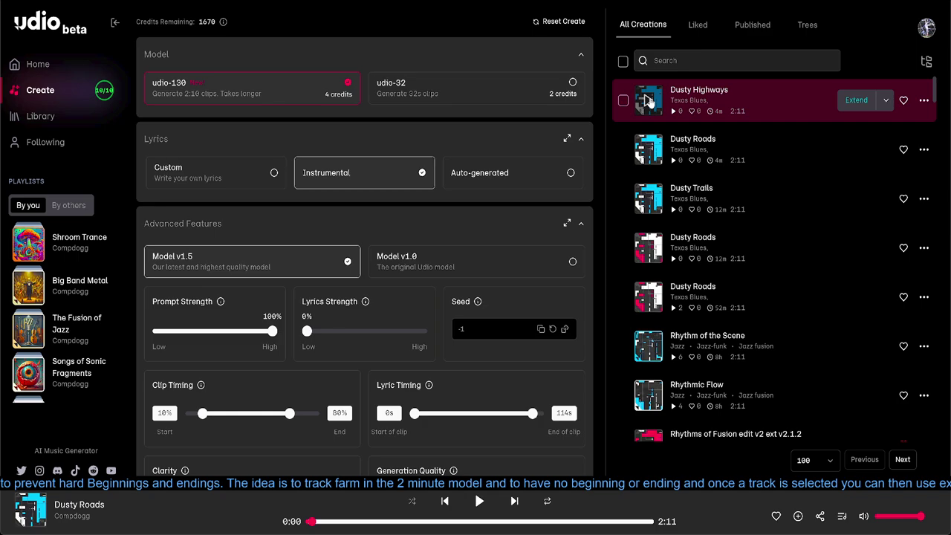
Start an extension of Dusty Highways with the placement set to Add Intro and the lyrics set to Instrumental.
left_click(855, 101)
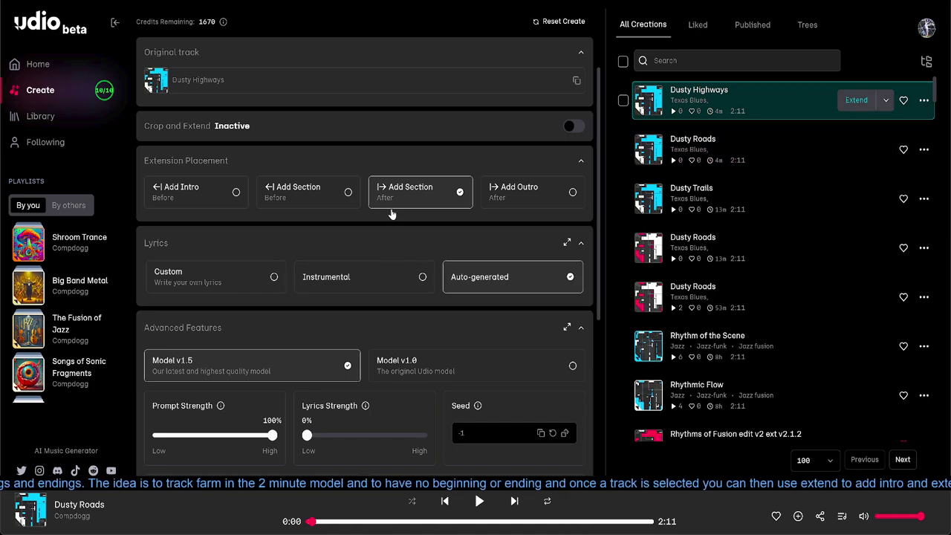
left_click(208, 199)
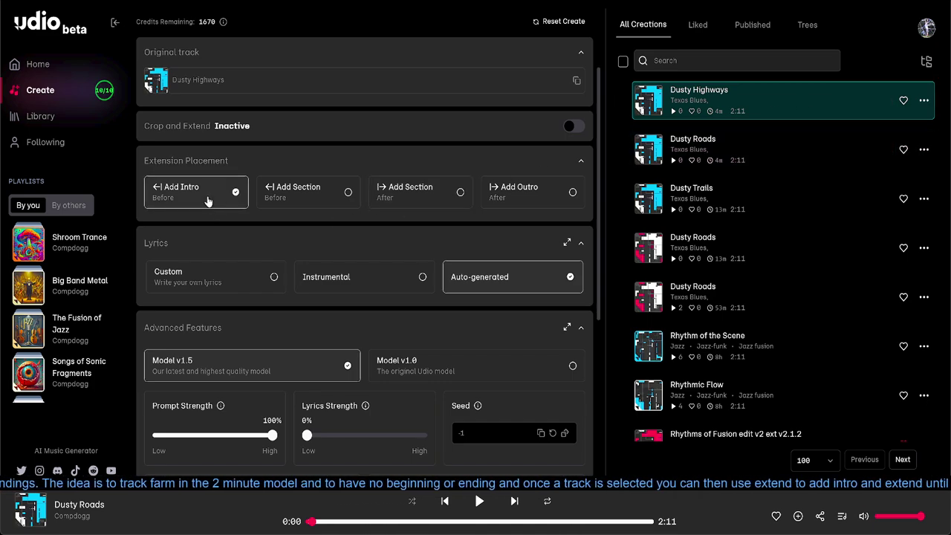
left_click(396, 278)
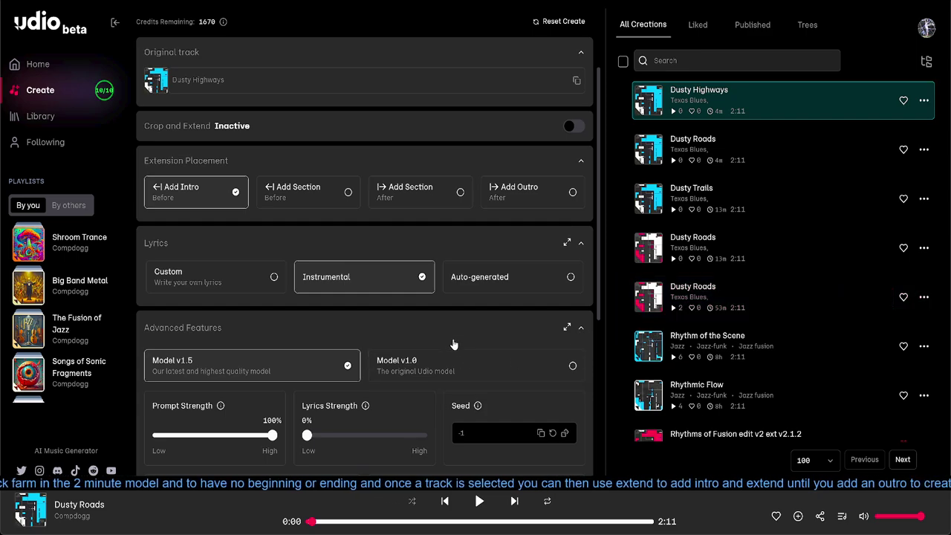
Turn on Manual Mode for the Texas Blues prompt and generate the intro extension of Dusty Highways.
scroll(449, 329, "down", 2)
scroll(291, 313, "down", 1)
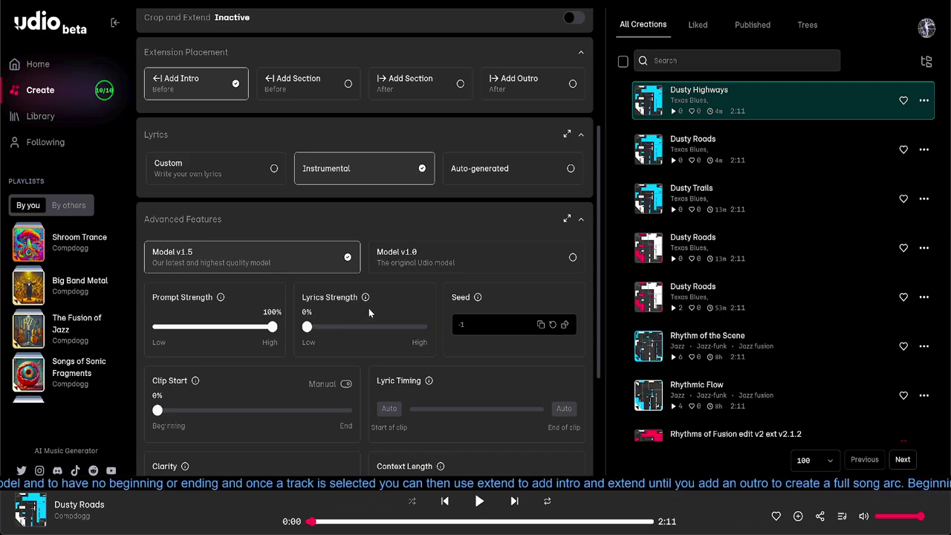
scroll(368, 308, "down", 1)
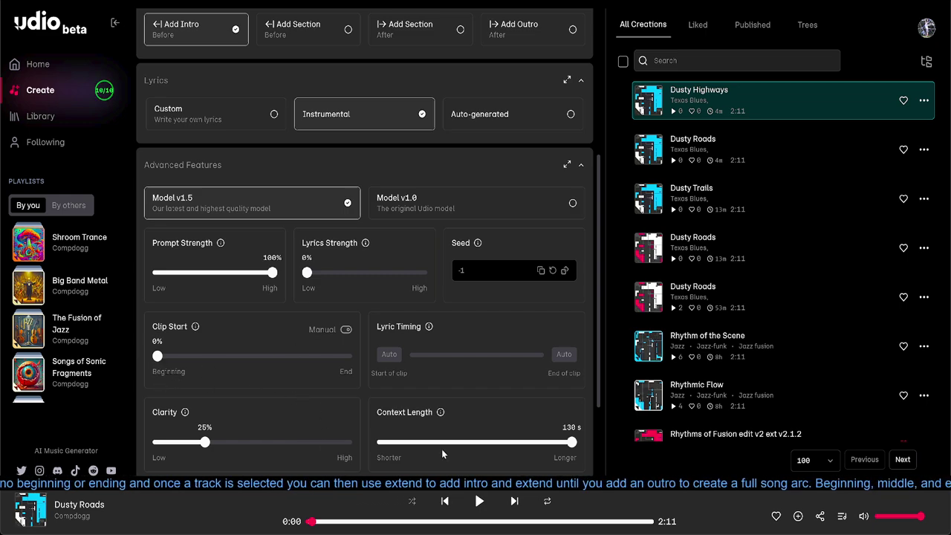
scroll(440, 238, "up", 3)
scroll(440, 238, "up", 2)
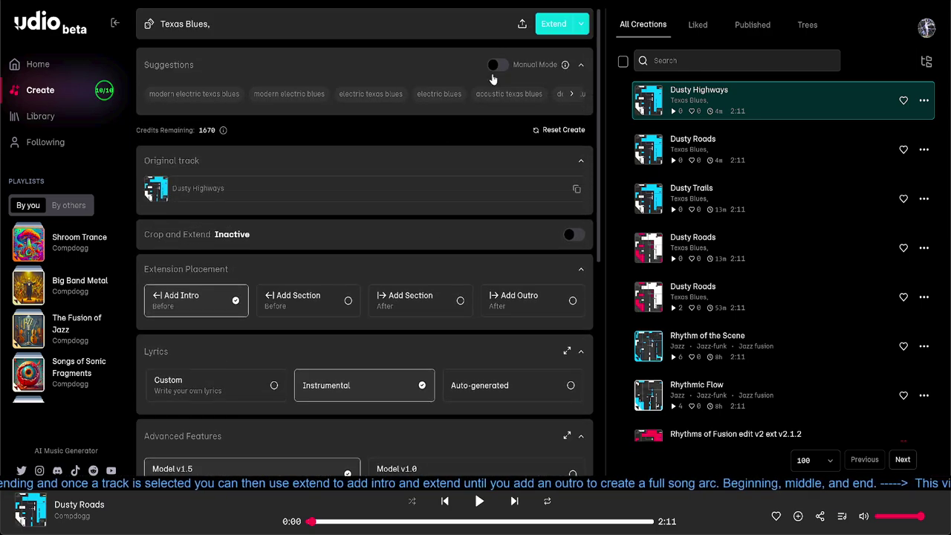
left_click(496, 66)
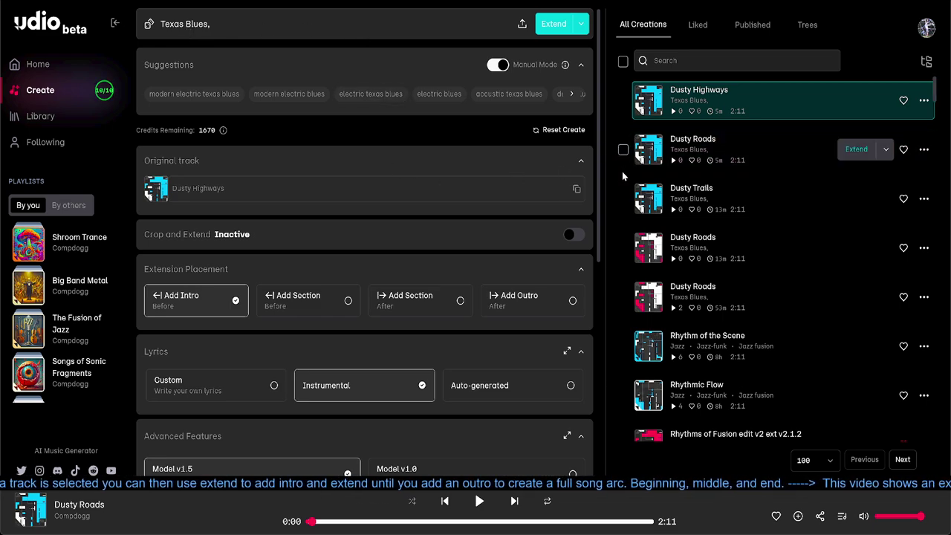
left_click(561, 24)
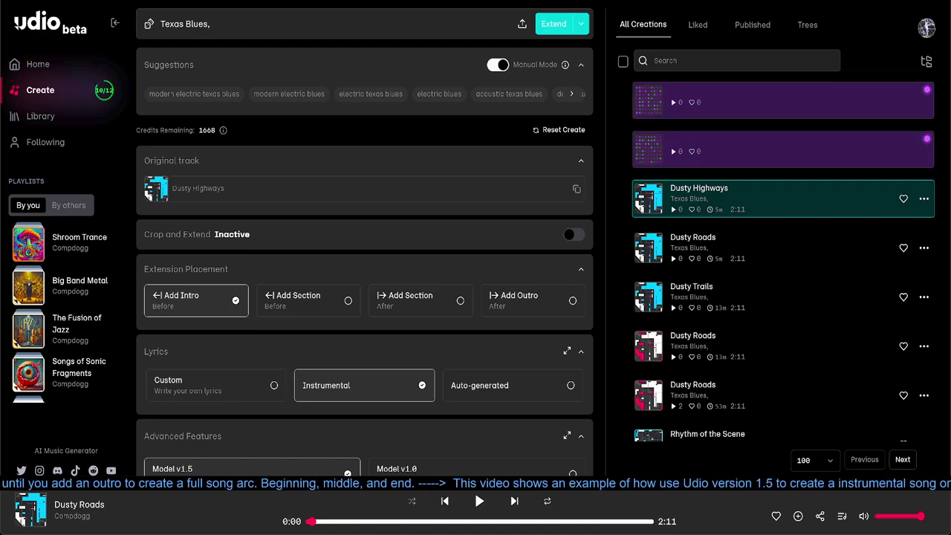
Play the openings of Dusty Highways ext v1 and ext v2 to compare the two generated intros.
scroll(364, 245, "down", 3)
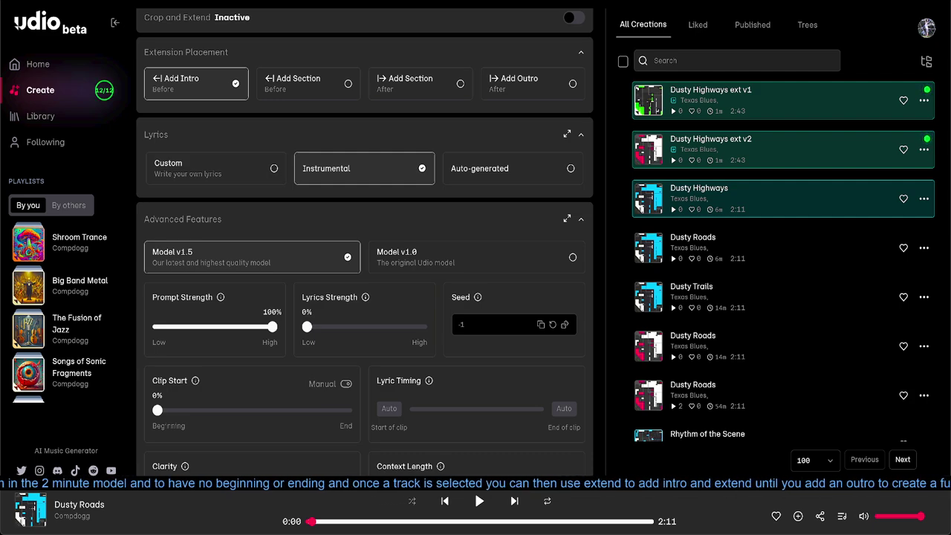
left_click(648, 101)
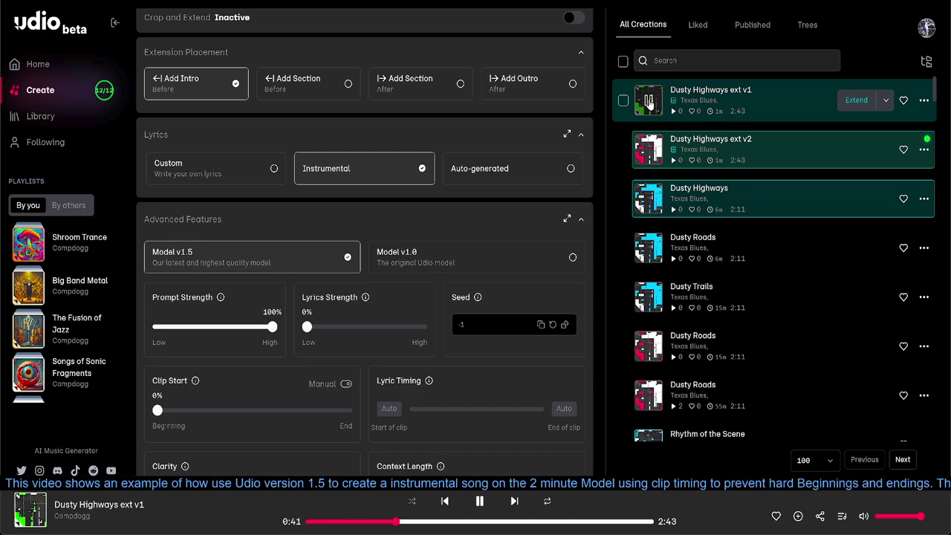
left_click(649, 102)
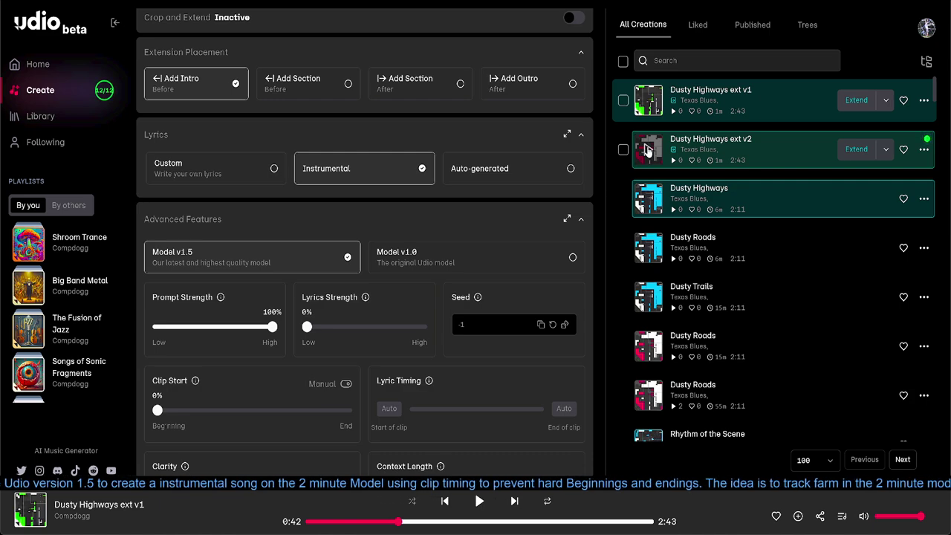
left_click(646, 149)
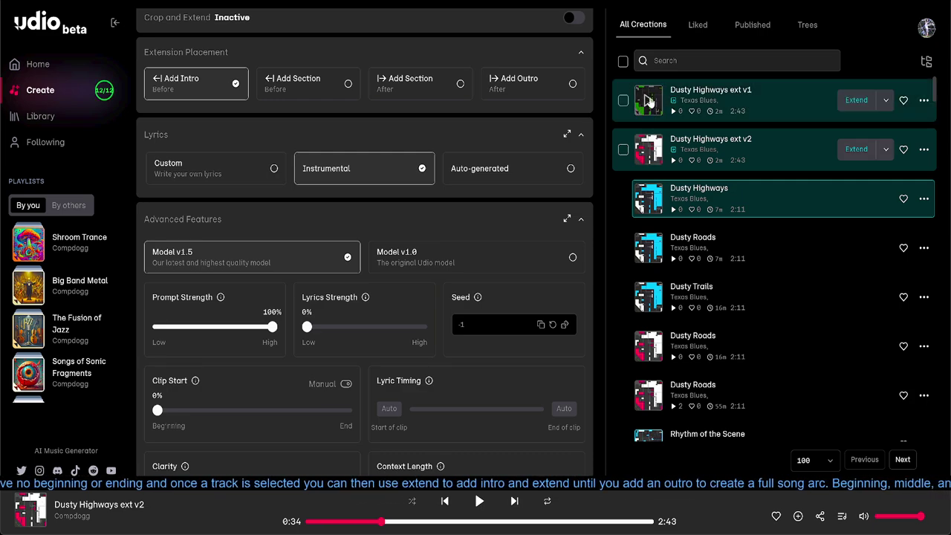
Start an extension of Dusty Highways ext v1 with Instrumental lyrics and Manual Mode turned on.
left_click(850, 99)
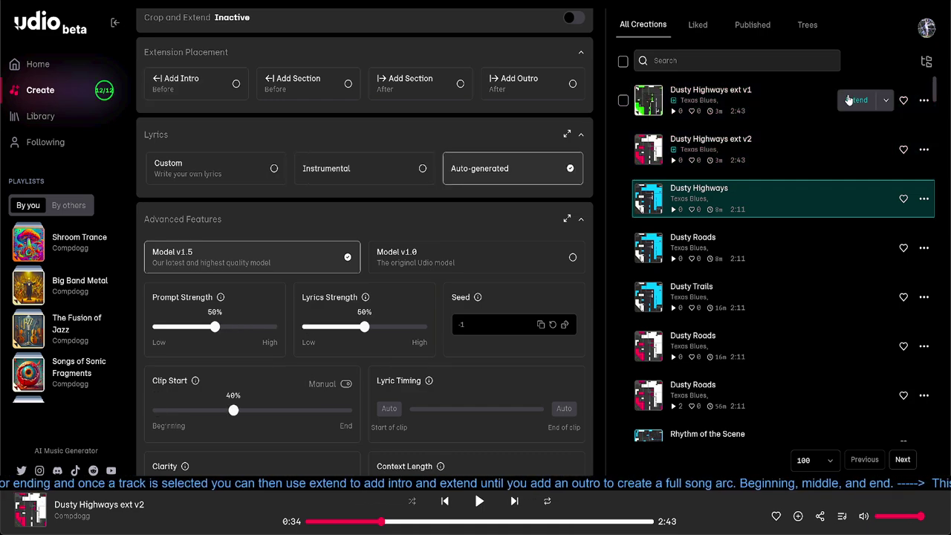
left_click(376, 166)
scroll(377, 167, "up", 2)
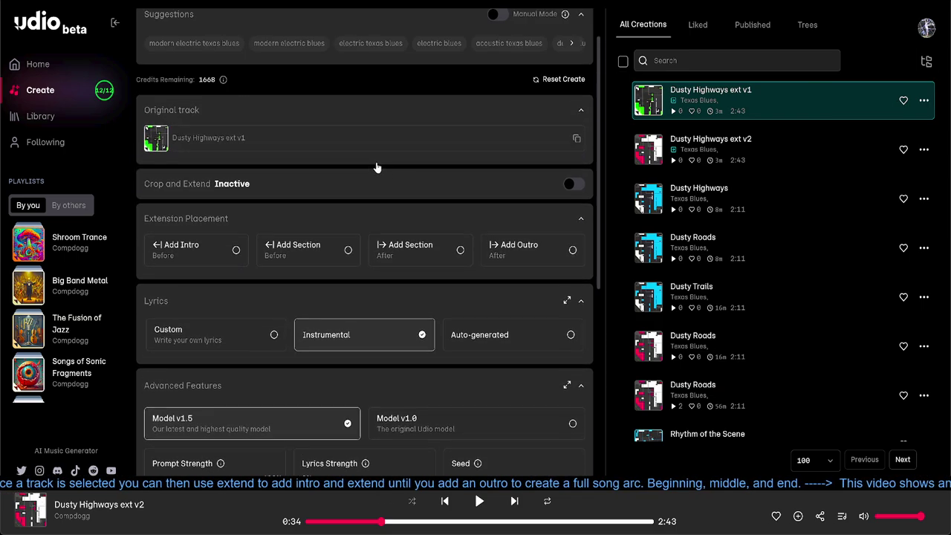
scroll(377, 166, "up", 1)
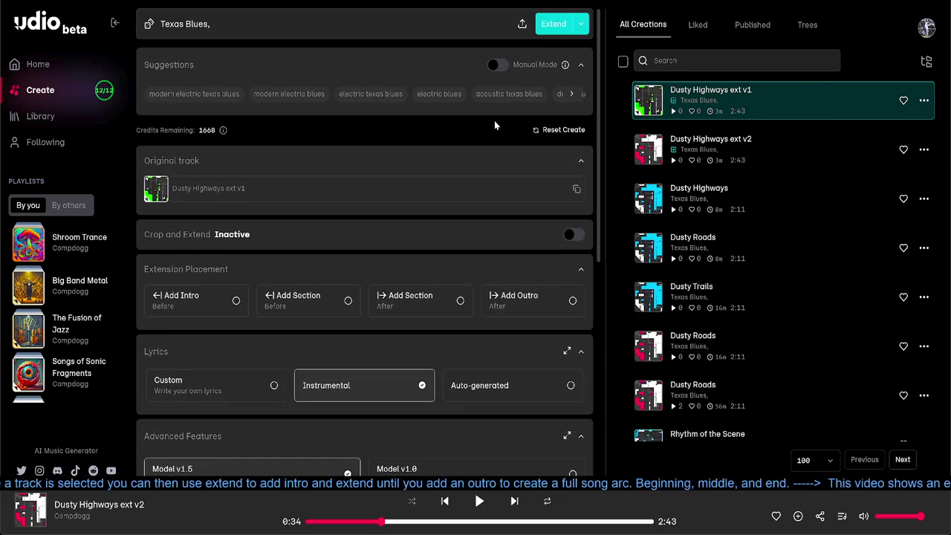
left_click(503, 67)
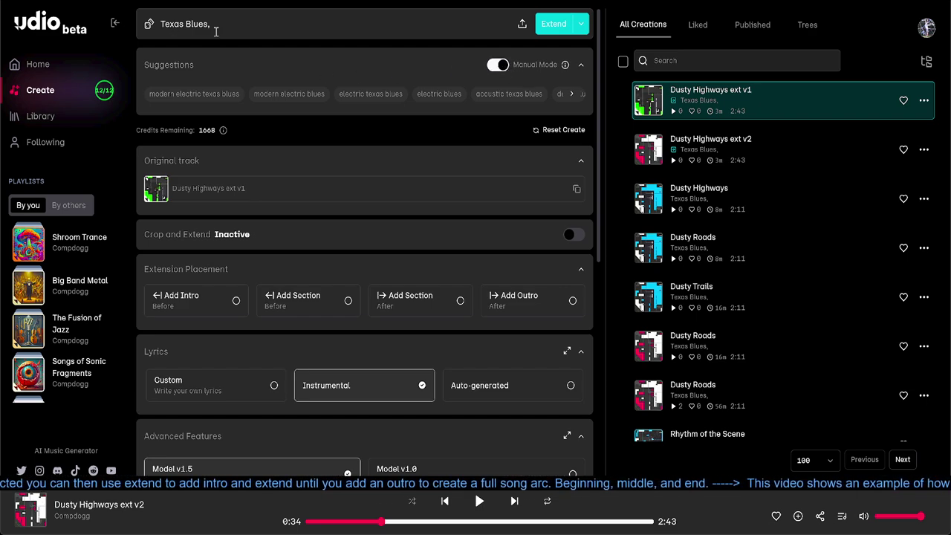
Set the extension placement to Add Outro and generate the outro for Dusty Highways ext v1.
scroll(268, 108, "down", 2)
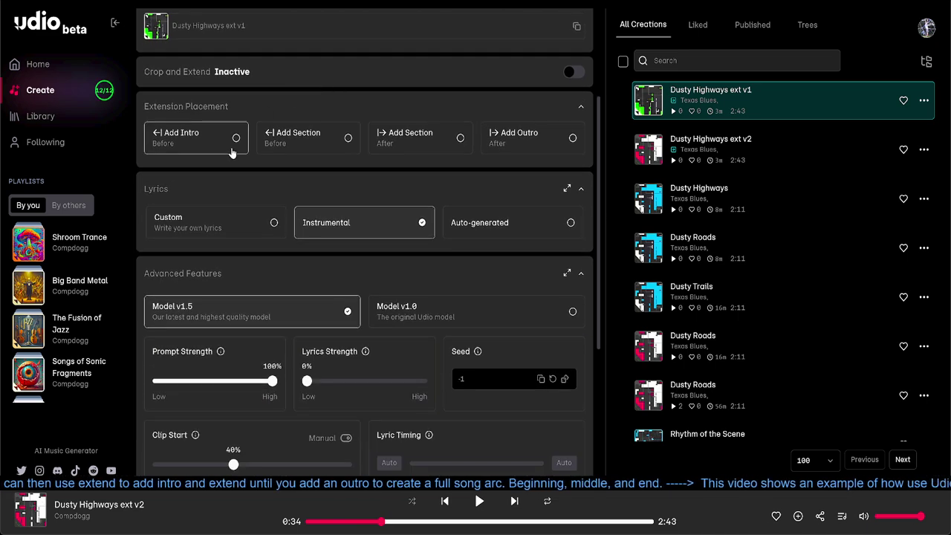
left_click(526, 139)
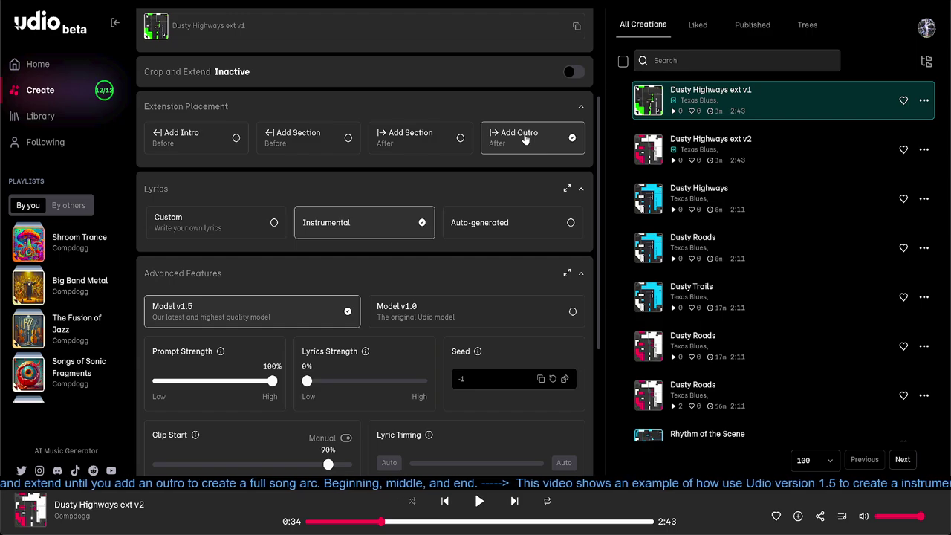
scroll(382, 236, "down", 1)
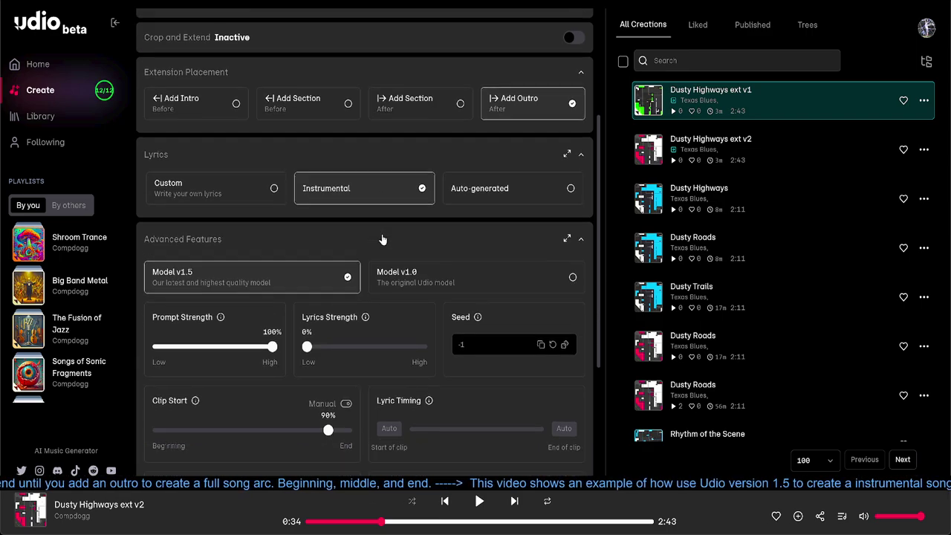
scroll(383, 239, "down", 2)
scroll(314, 347, "down", 2)
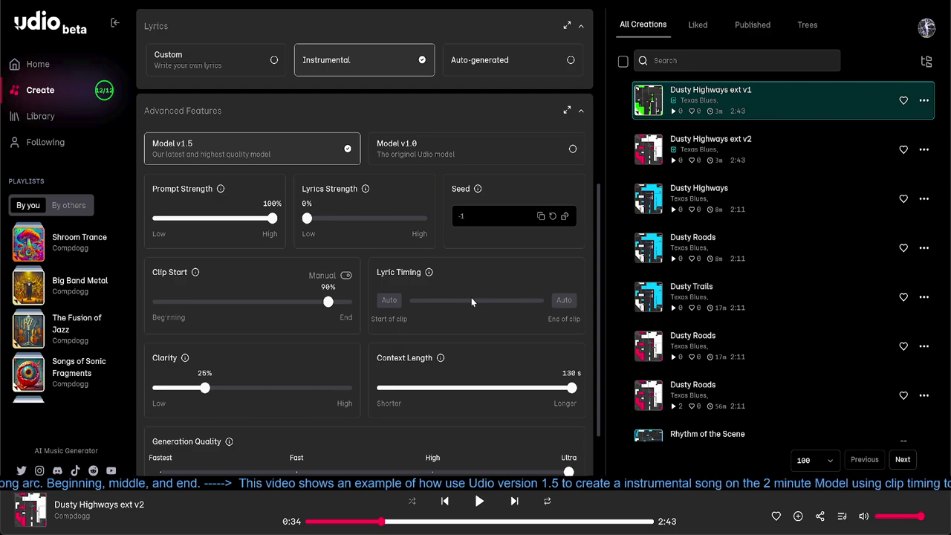
scroll(471, 298, "up", 5)
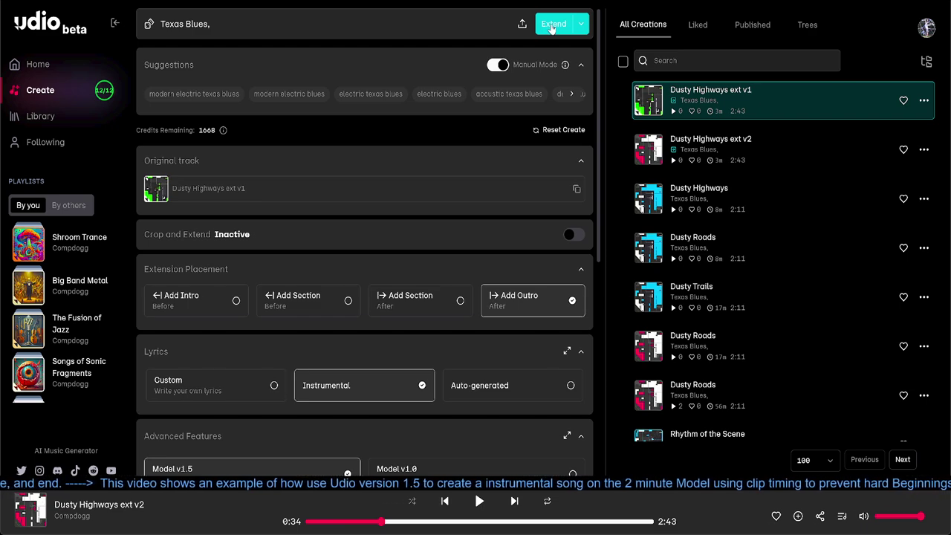
left_click(552, 24)
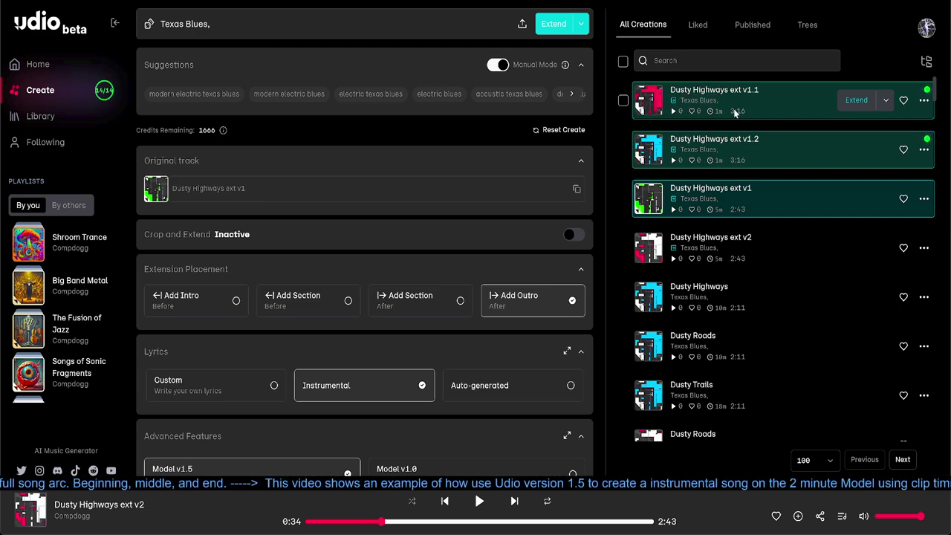
Play Dusty Highways ext v1.1 through its outro and pause playback near the end.
left_click(649, 102)
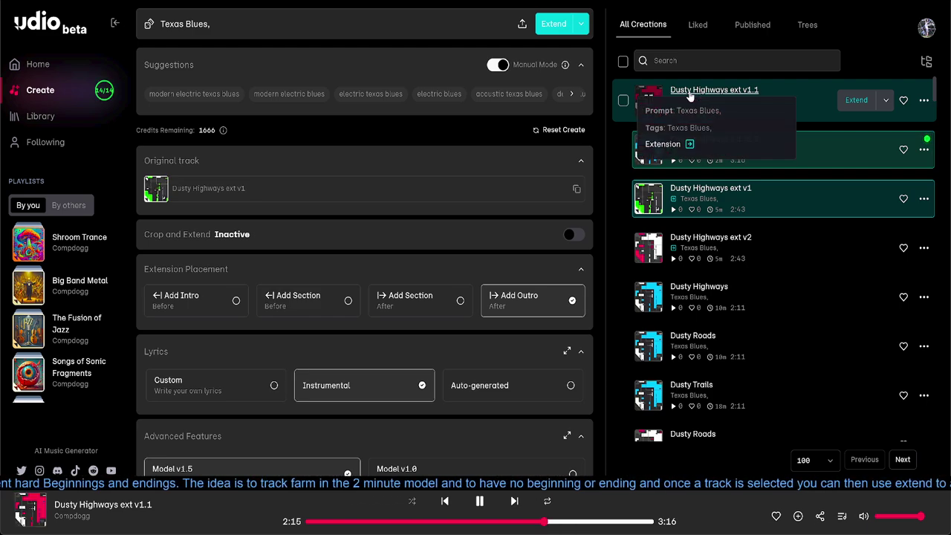
mouse_move(669, 103)
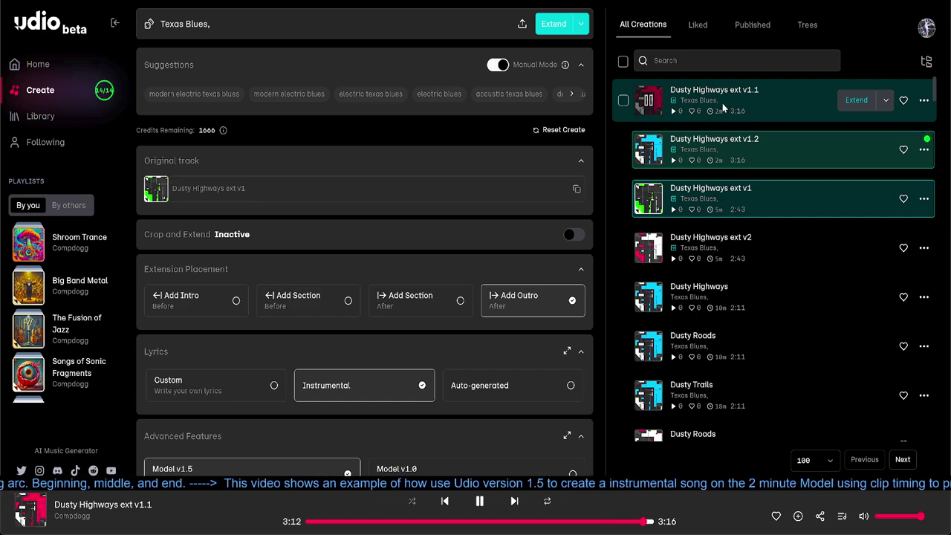
left_click(649, 104)
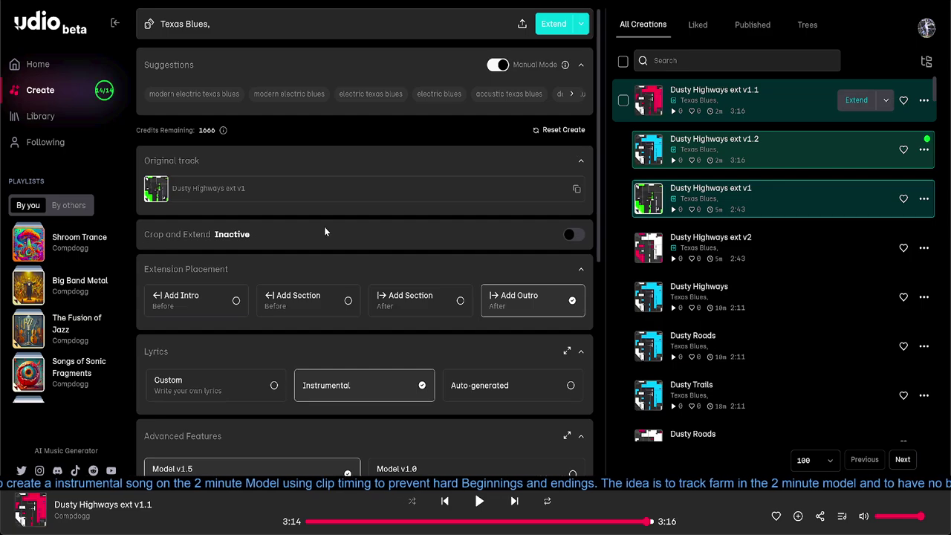
Review the outro extension's placement, clip start, clarity, context length and generation quality settings.
scroll(325, 232, "down", 3)
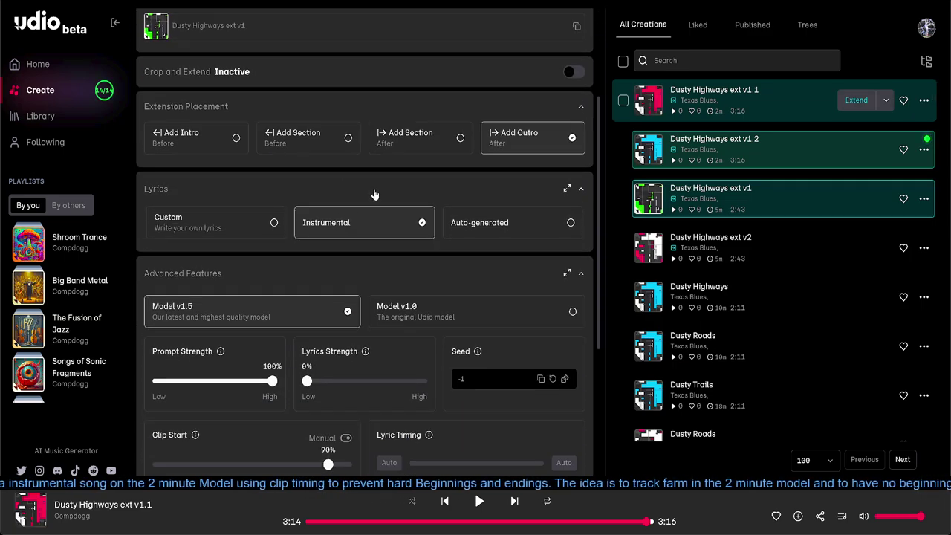
scroll(374, 194, "down", 3)
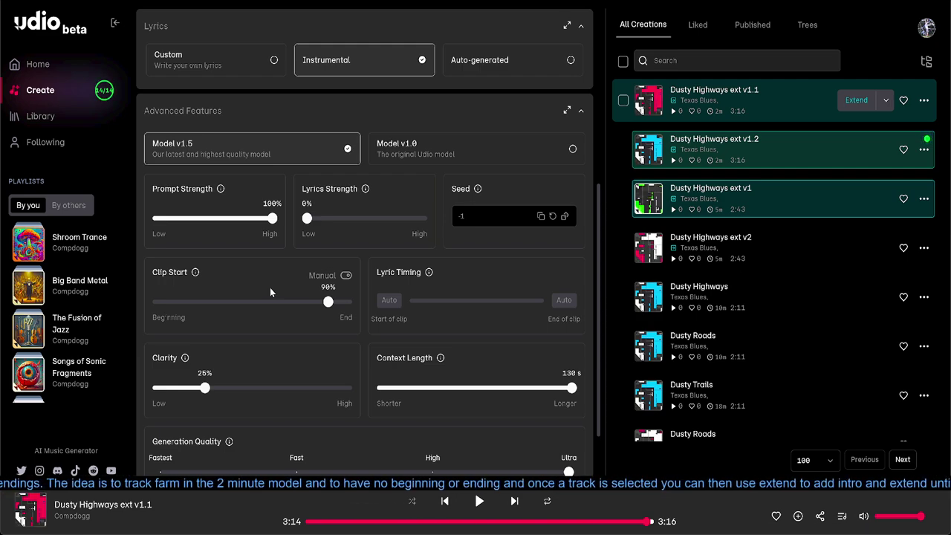
scroll(270, 288, "down", 2)
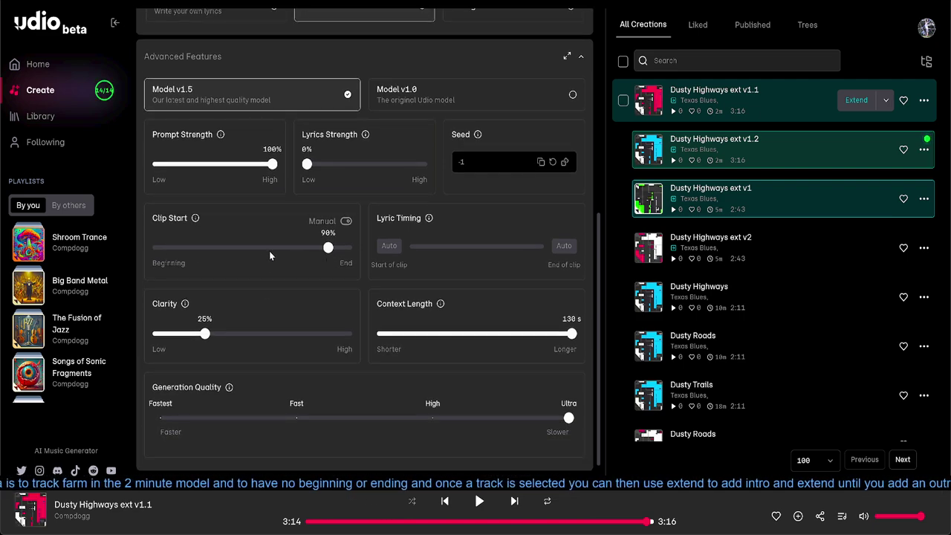
scroll(270, 256, "up", 2)
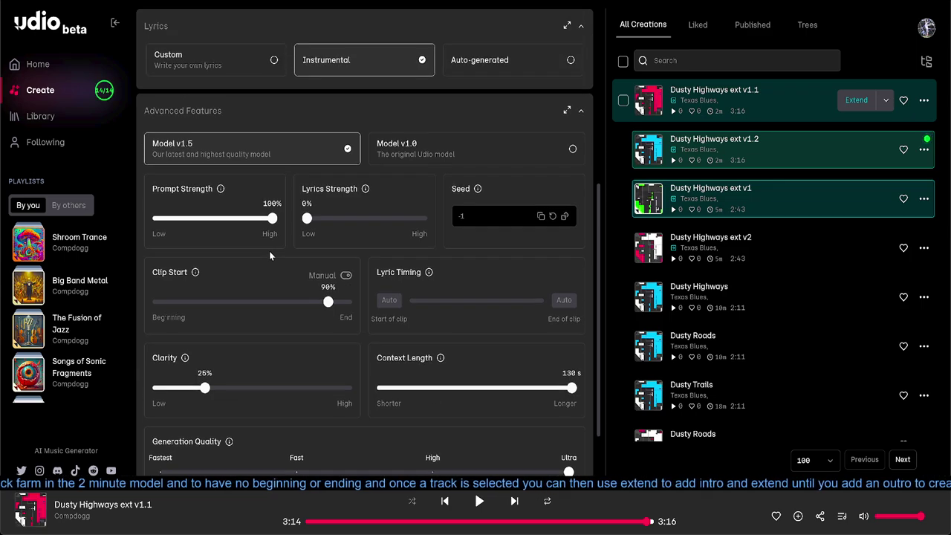